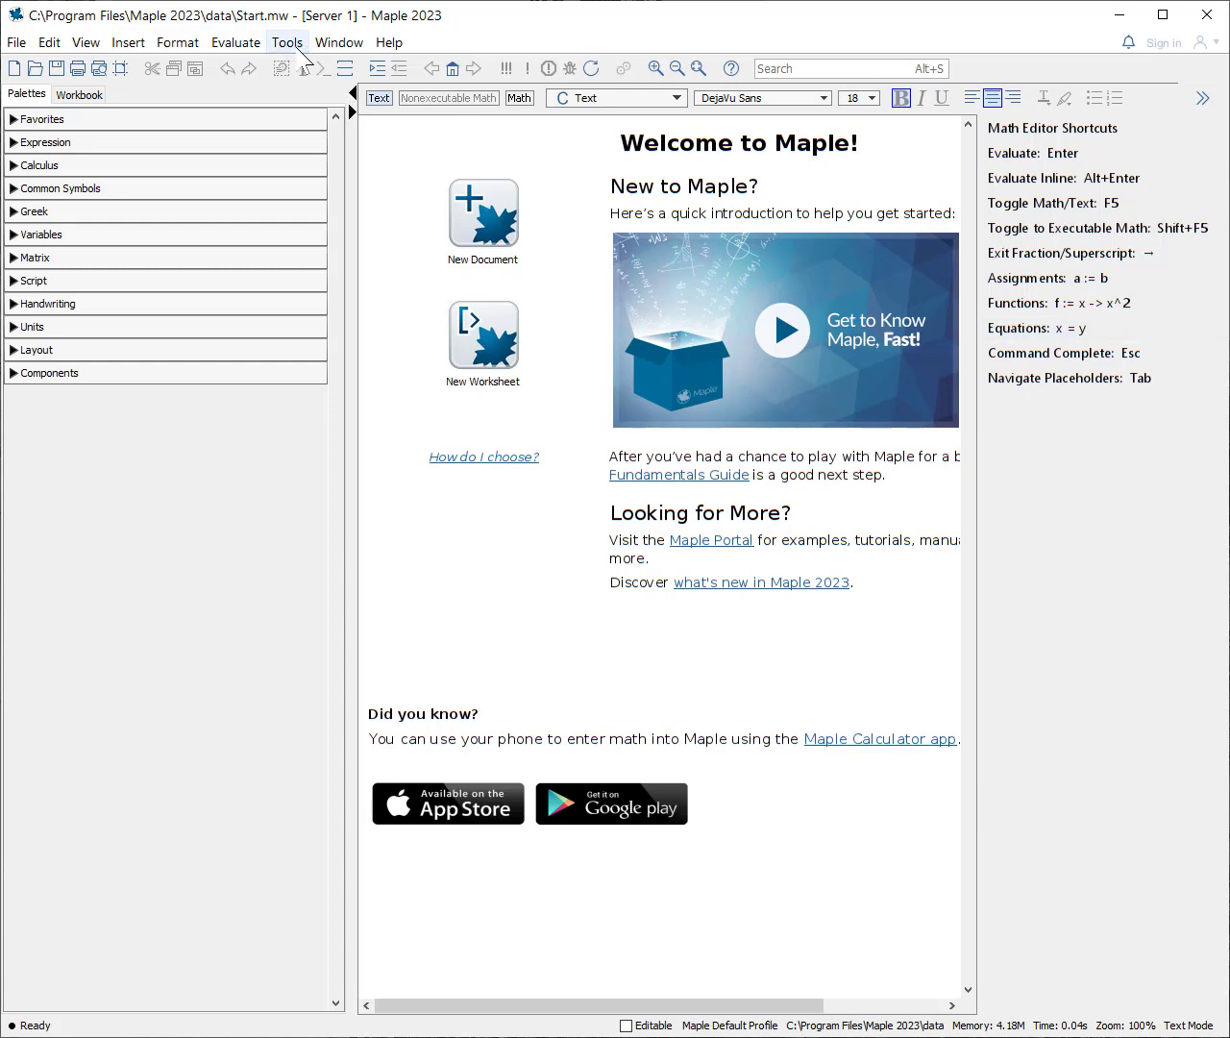
# Step: In Tools > Options, turn off Keep files while auto-save every 3 minutes stays on
pyautogui.click(292, 44)
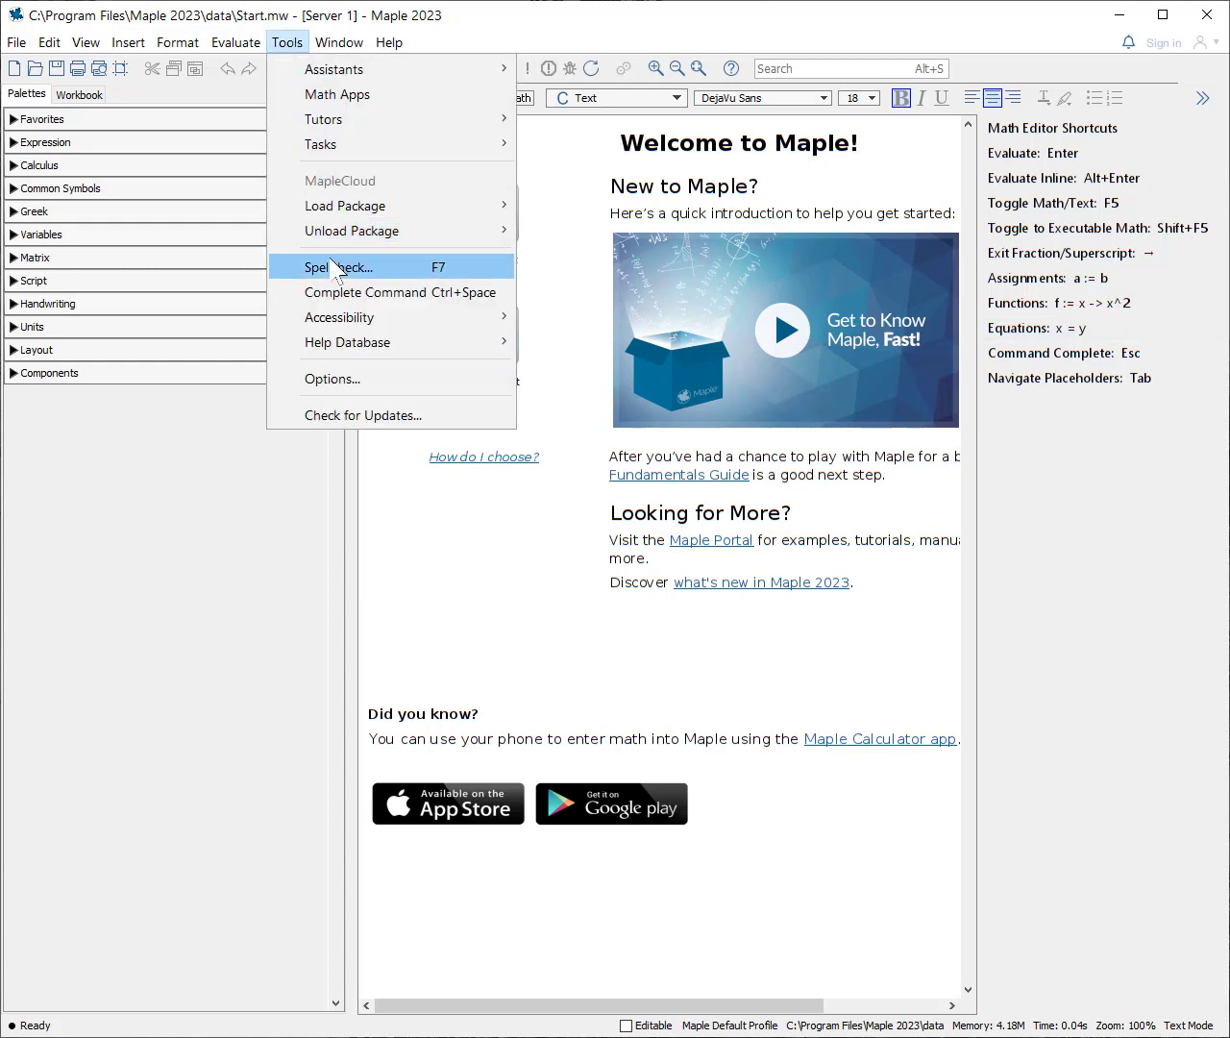
pyautogui.click(358, 384)
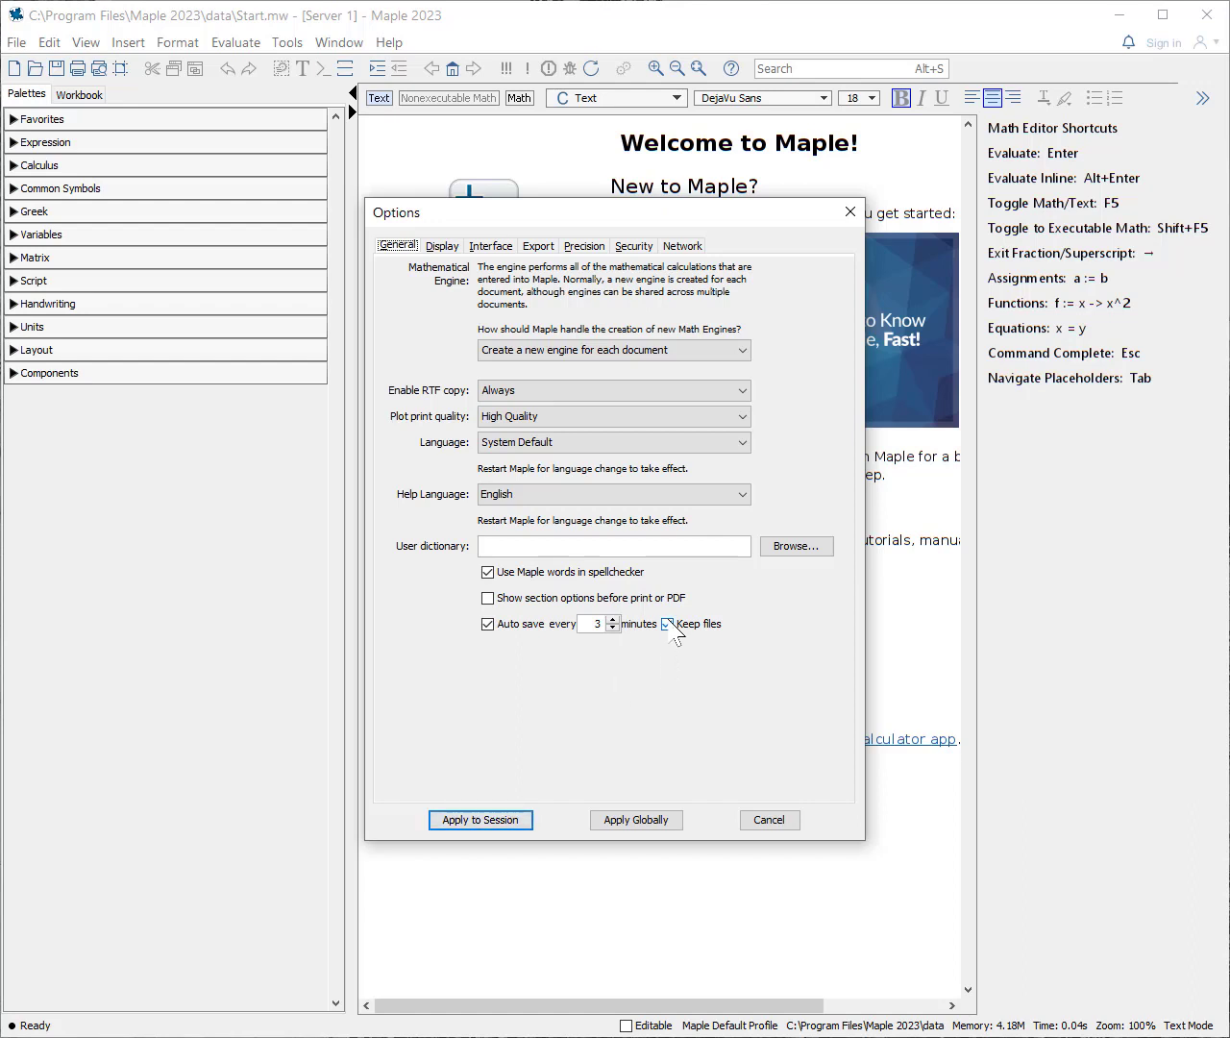
pyautogui.click(668, 624)
# Step: Default new worksheets to Worksheet format at 125% zoom with large toolbar icons, applied globally
pyautogui.click(498, 251)
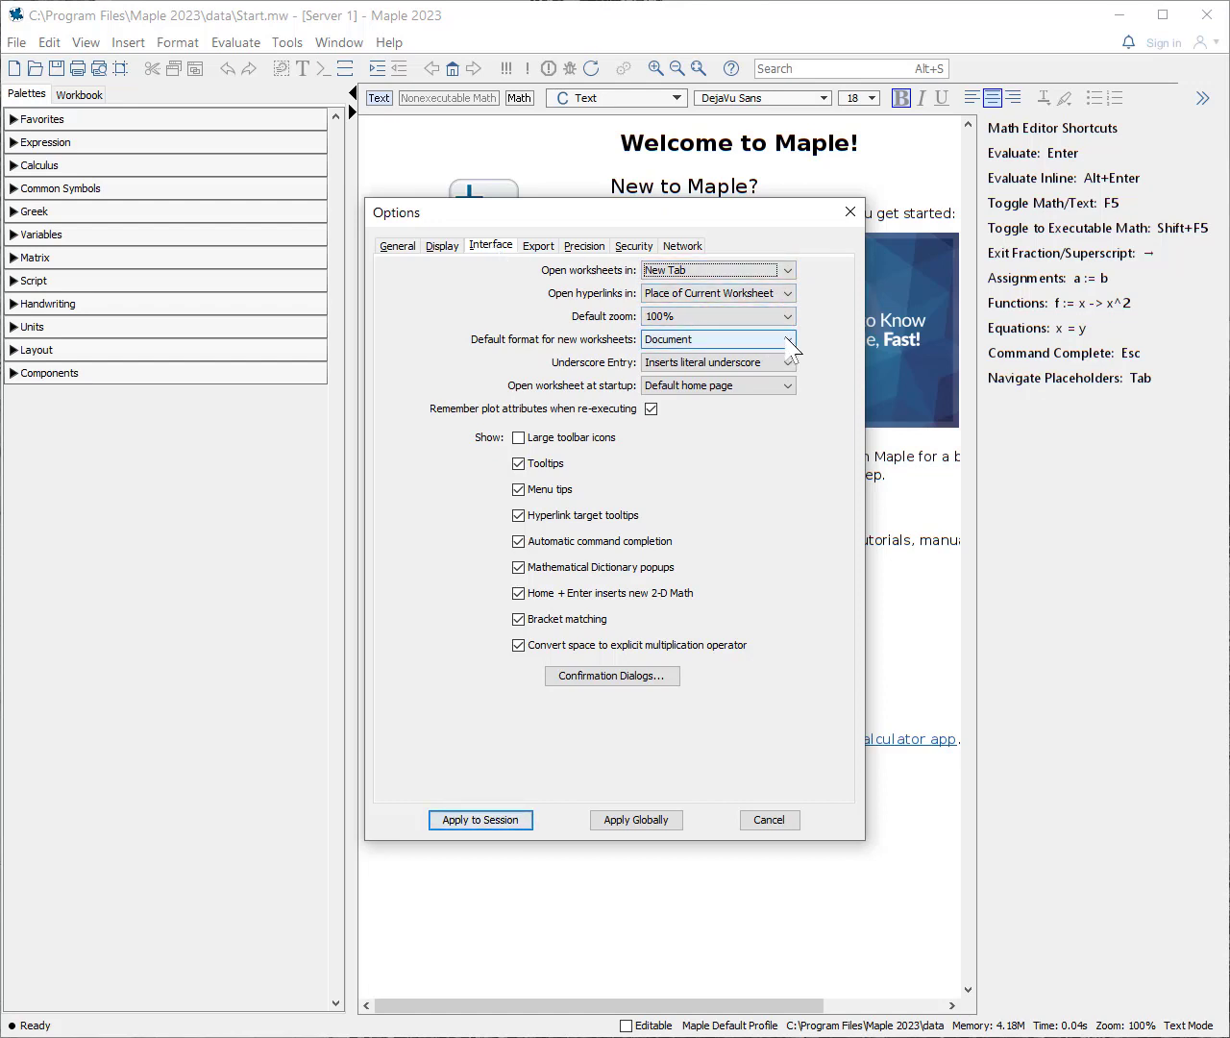
pyautogui.click(787, 341)
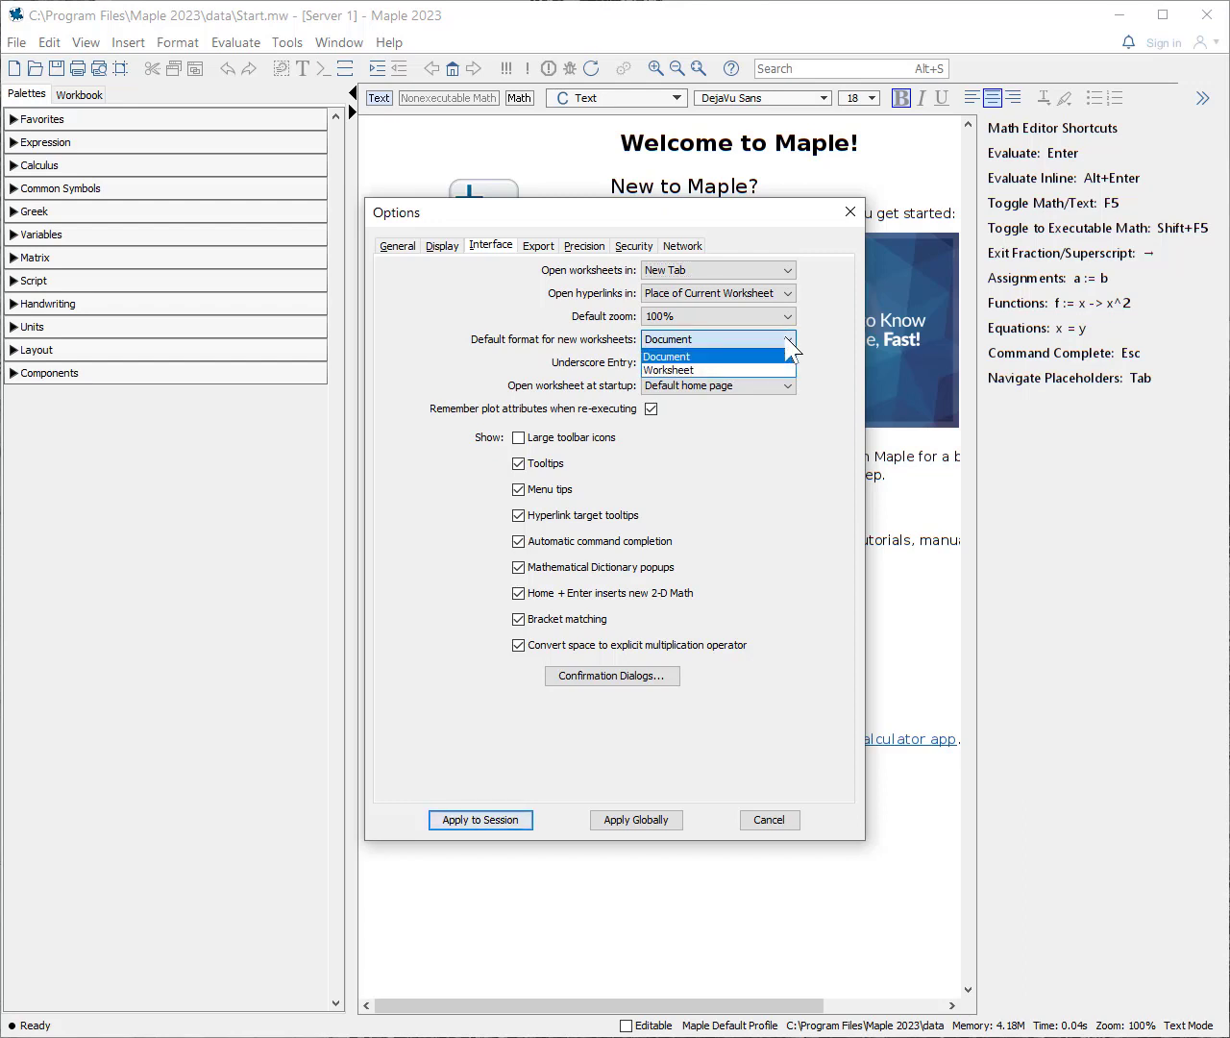
pyautogui.click(728, 370)
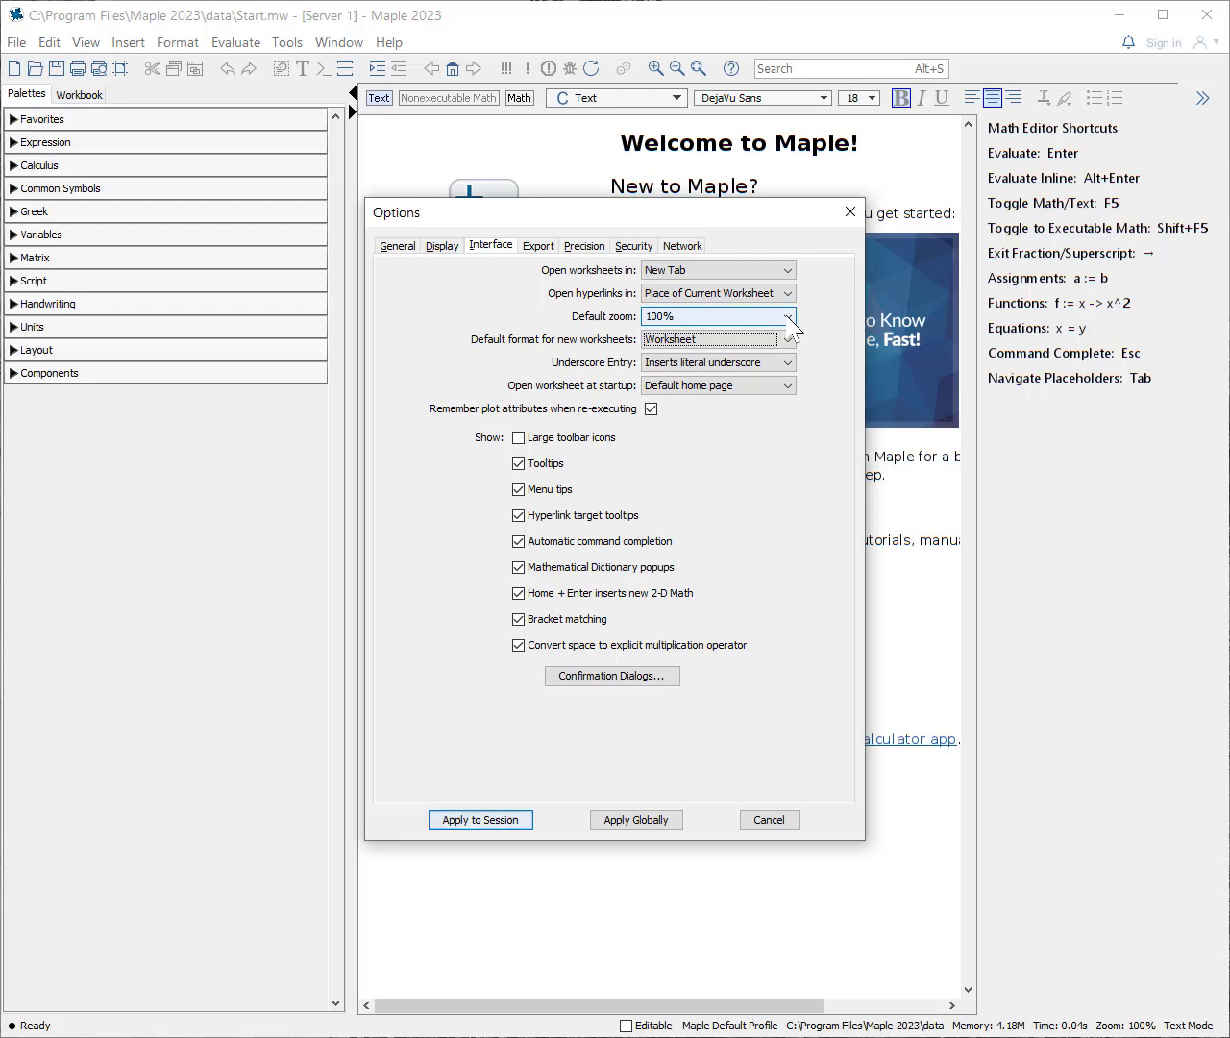
pyautogui.click(789, 317)
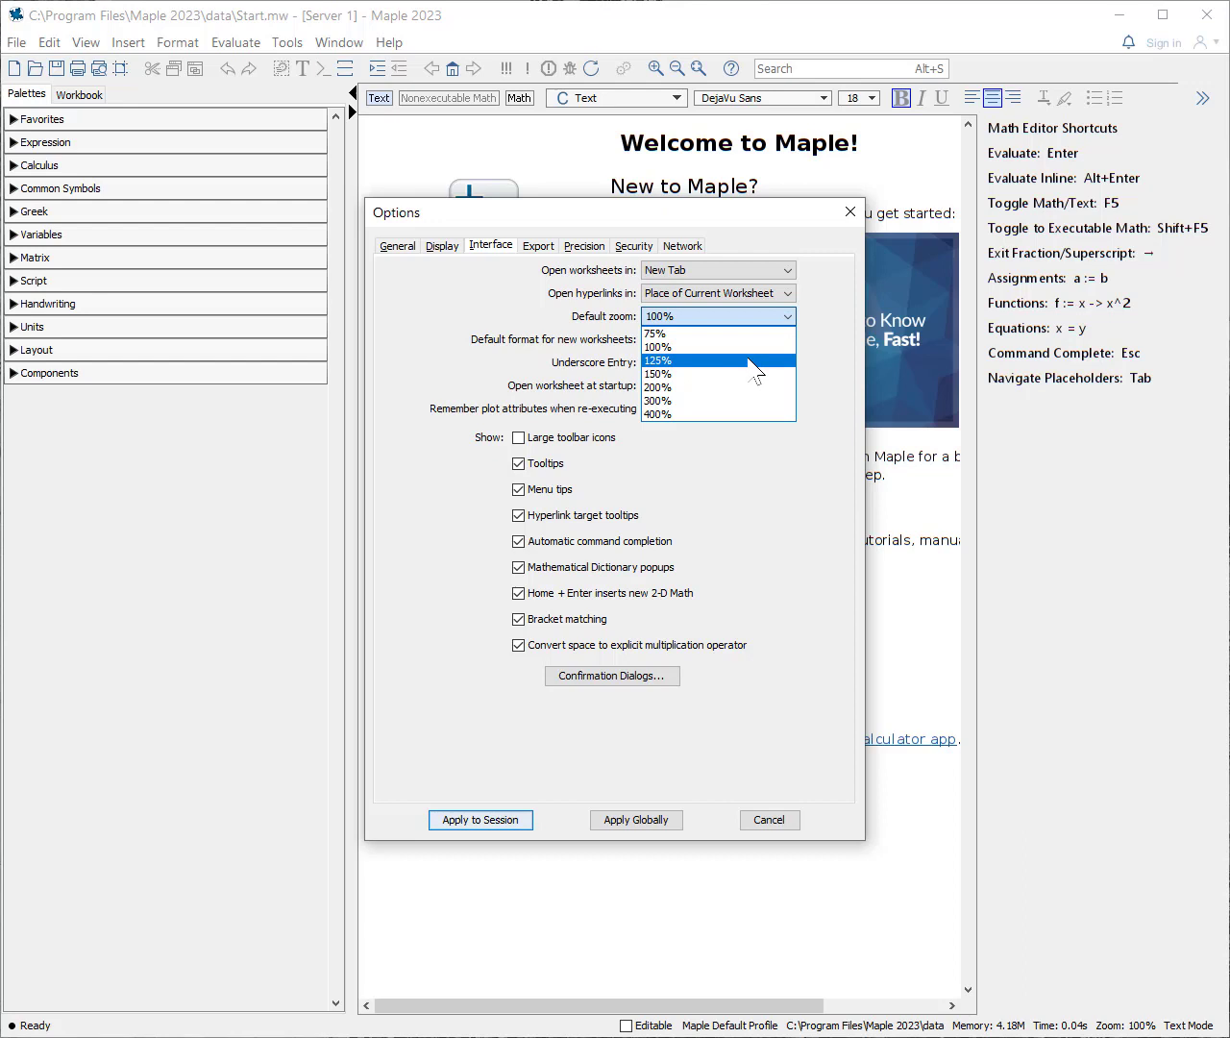
pyautogui.click(750, 360)
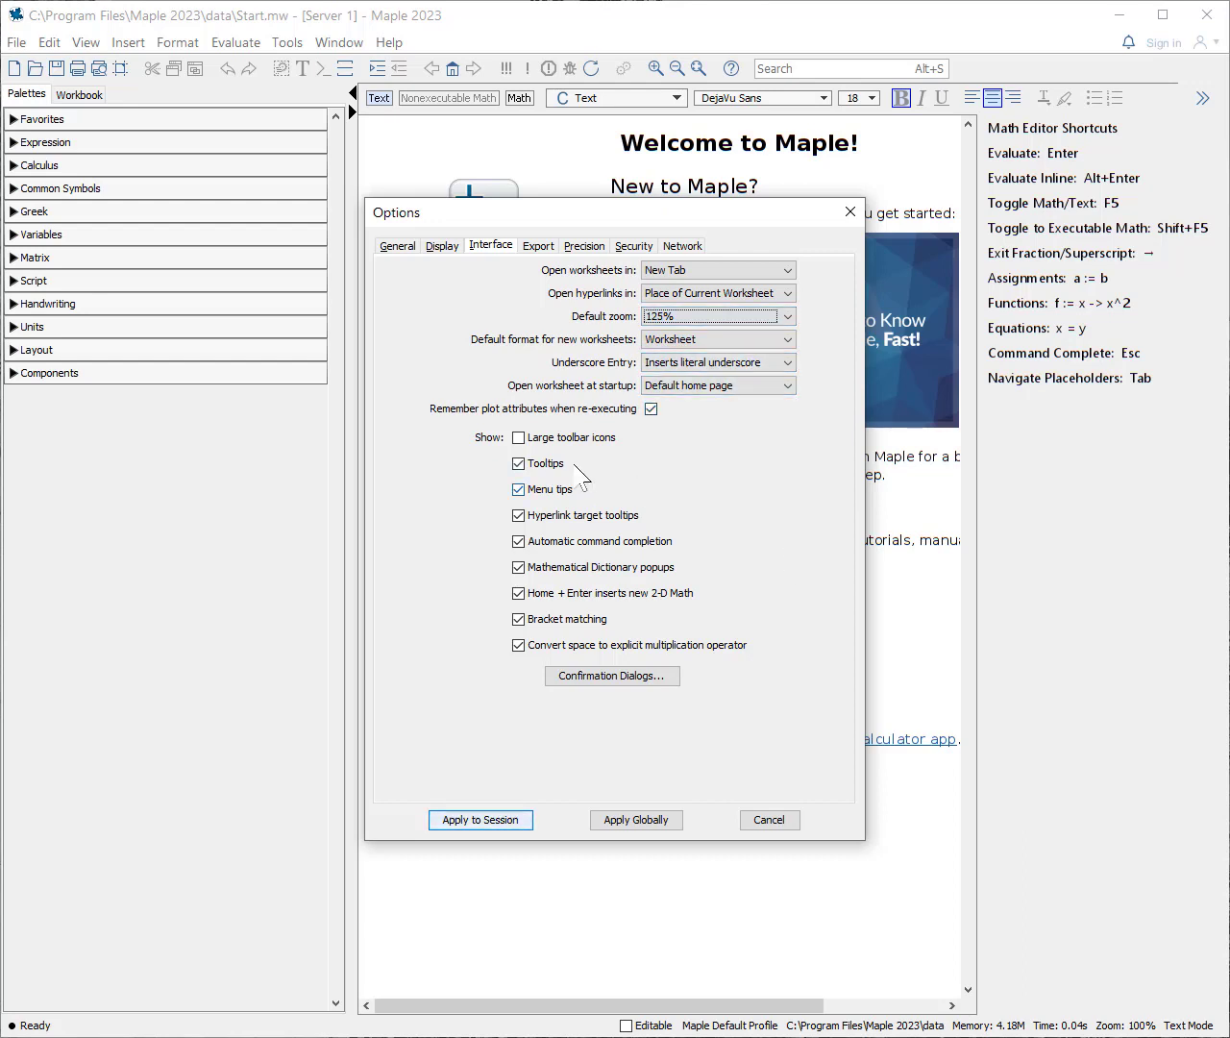
pyautogui.click(520, 439)
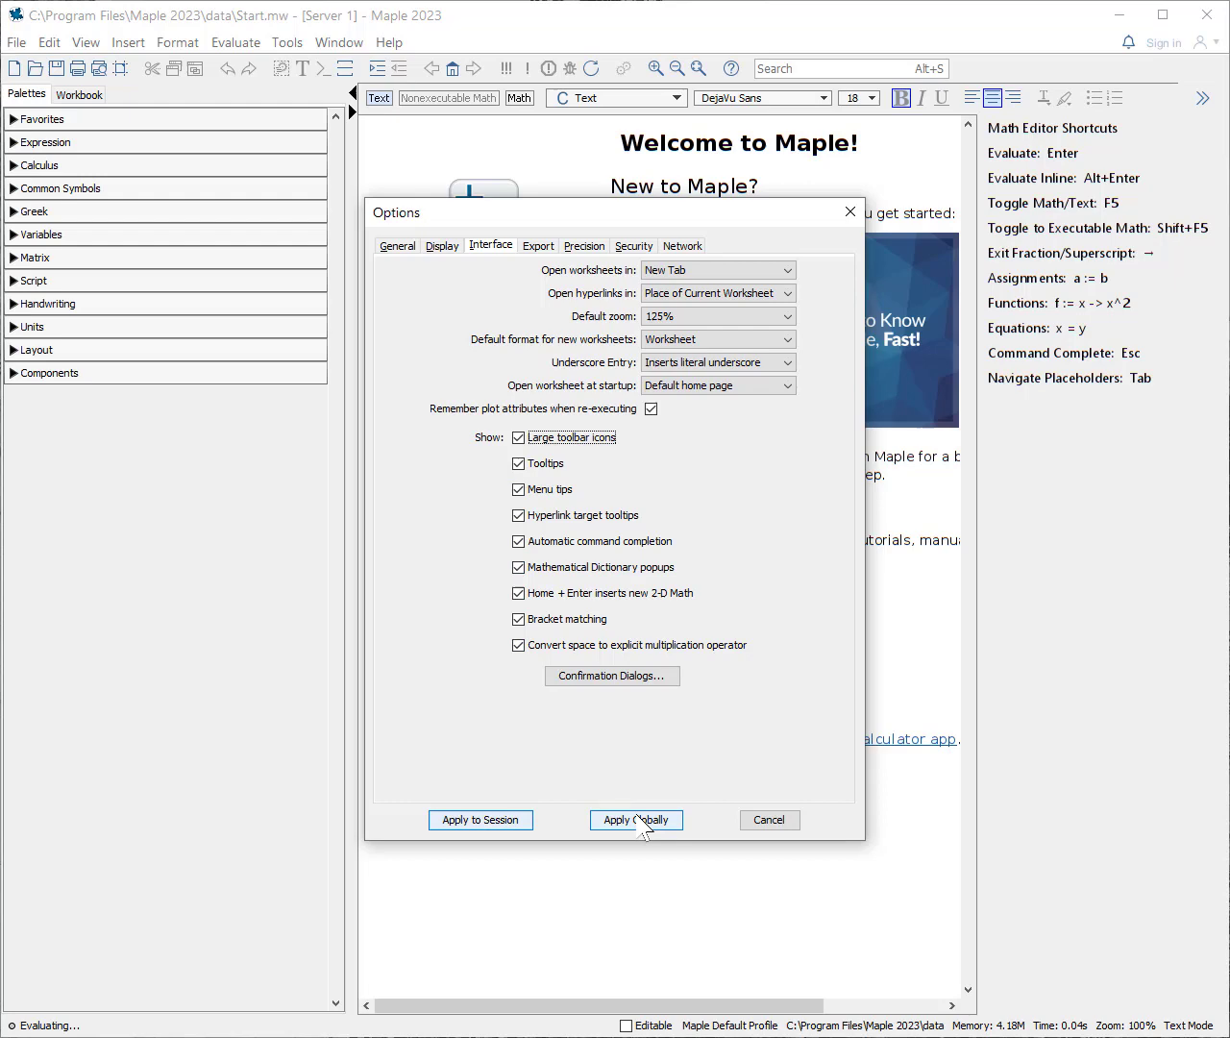
pyautogui.click(639, 821)
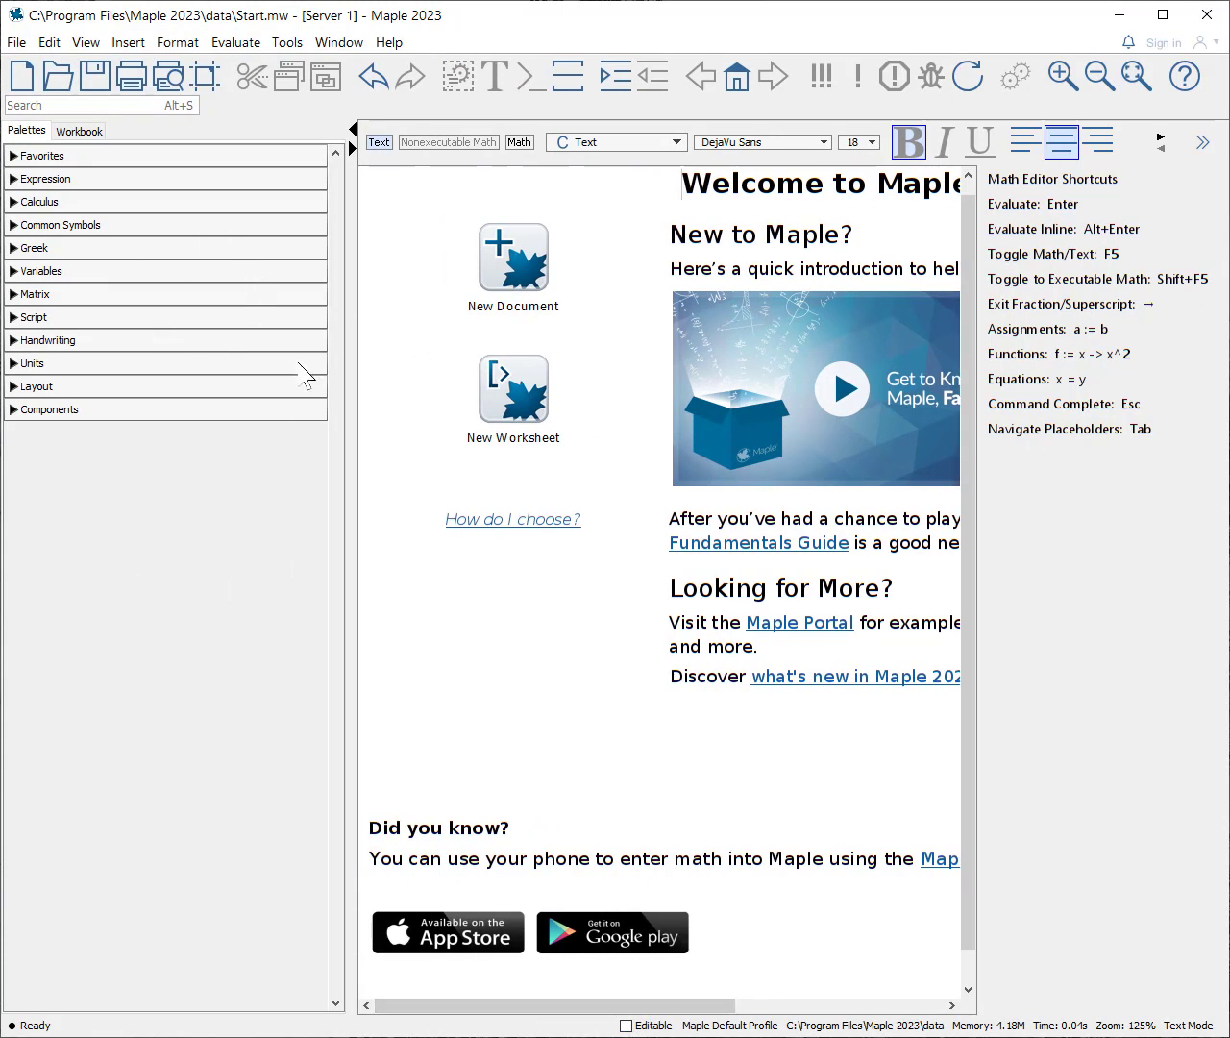
# Step: Narrow the palettes panel by dragging its splitter to the left
pyautogui.moveTo(142, 183)
pyautogui.mouseDown()
pyautogui.moveTo(136, 309)
pyautogui.moveTo(144, 174)
pyautogui.mouseUp()
pyautogui.click(352, 129)
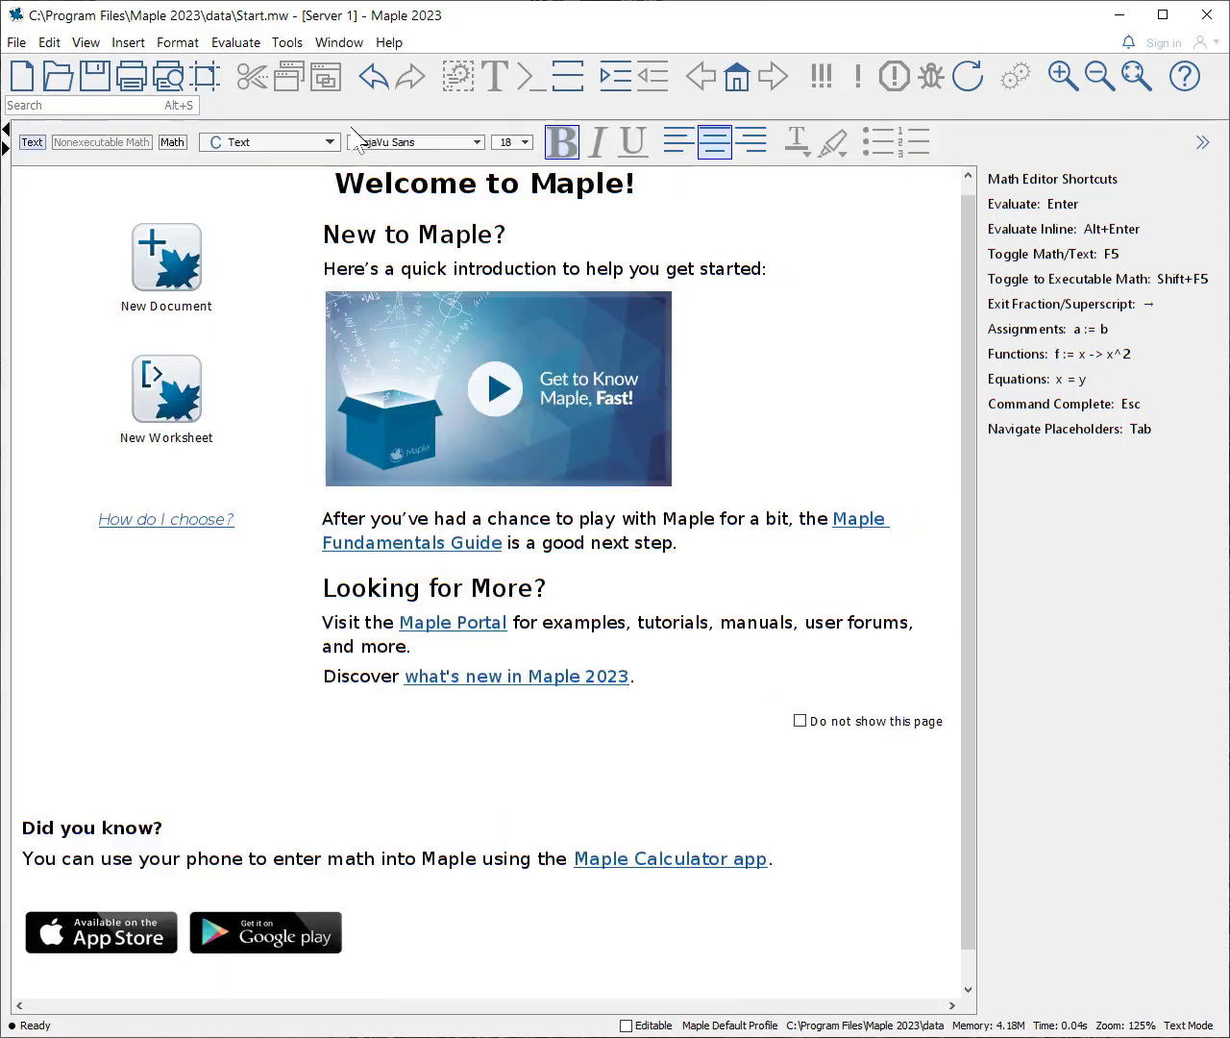
pyautogui.click(6, 146)
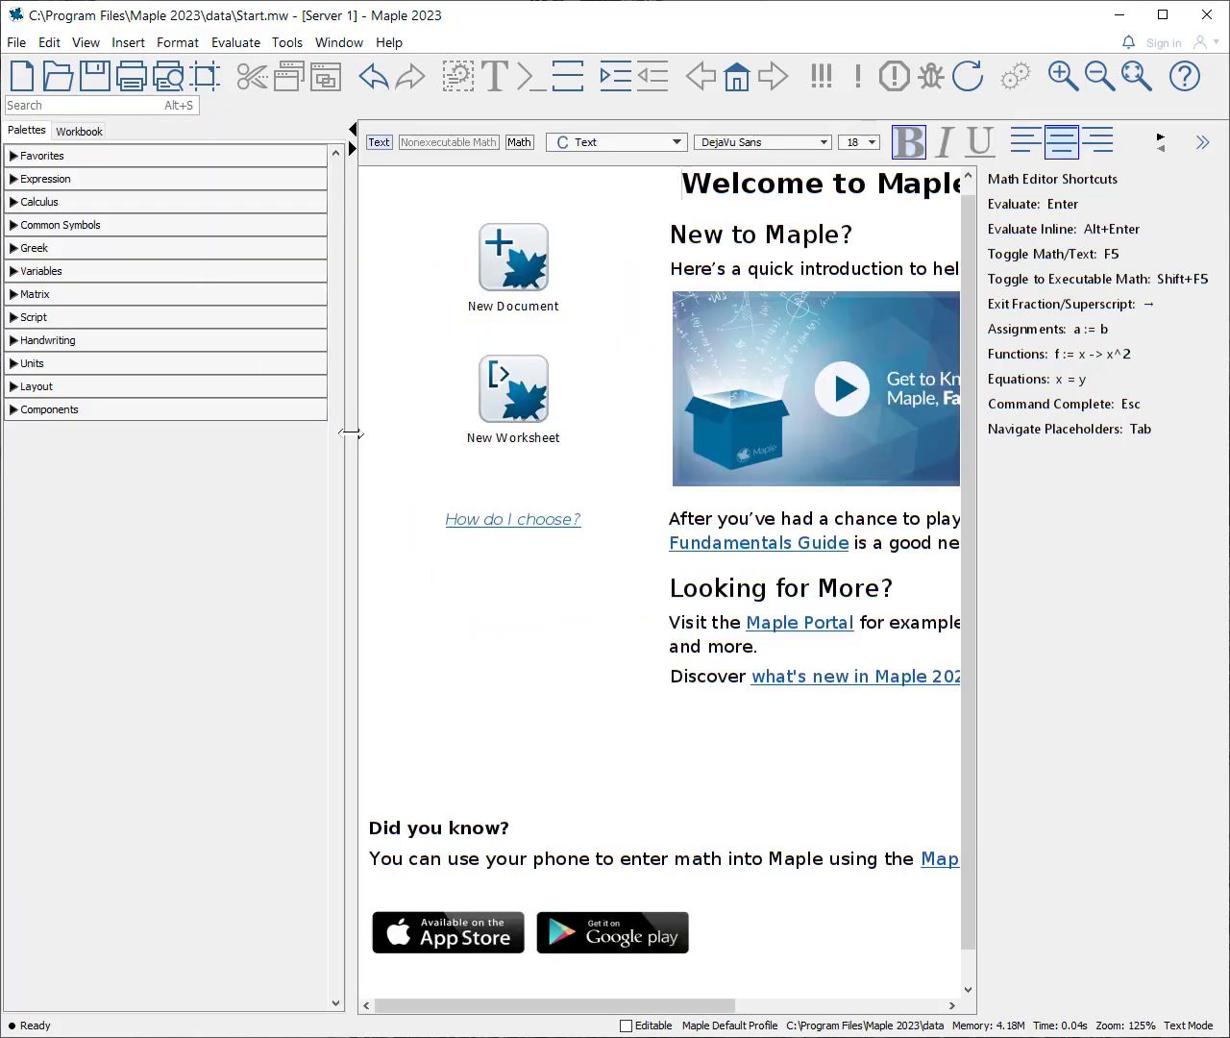
pyautogui.moveTo(346, 432); pyautogui.dragTo(316, 417)
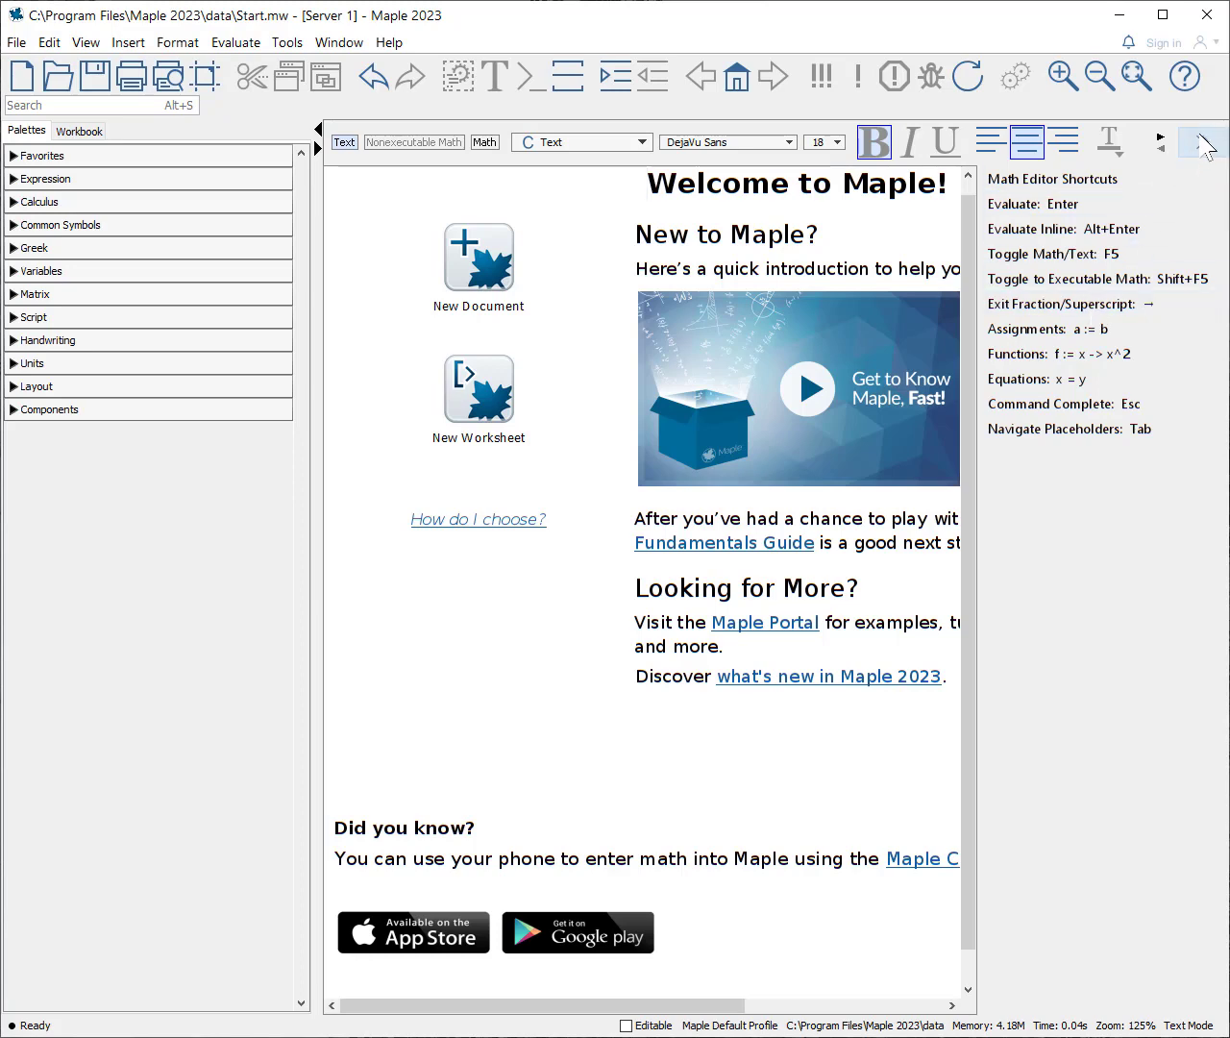
# Step: Close the Math Editor Shortcuts panel and tick 'Do not show this page' on the Welcome page
pyautogui.click(1201, 144)
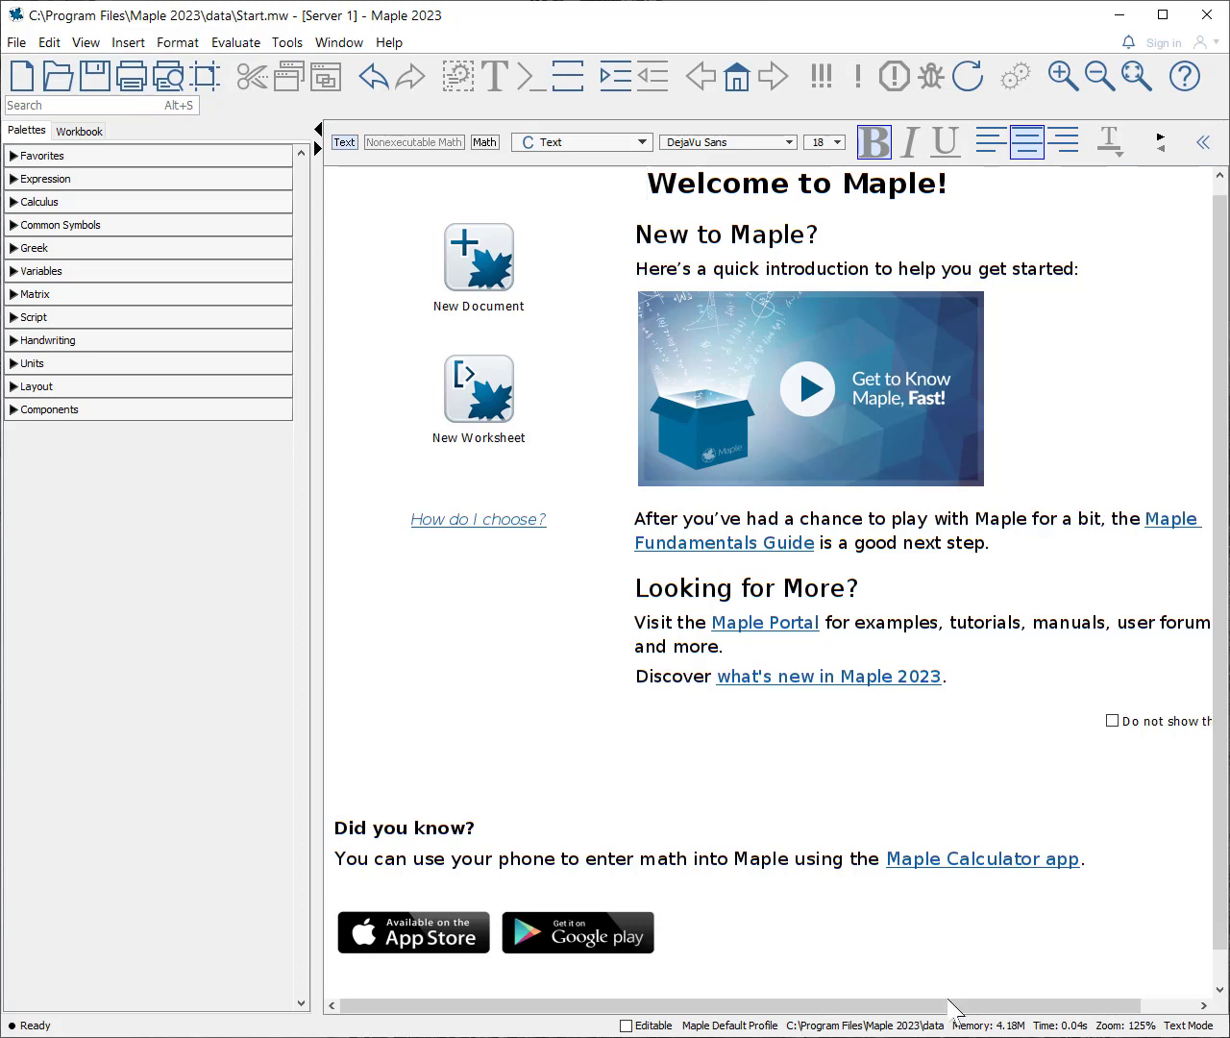
pyautogui.moveTo(952, 1005); pyautogui.dragTo(1006, 1005)
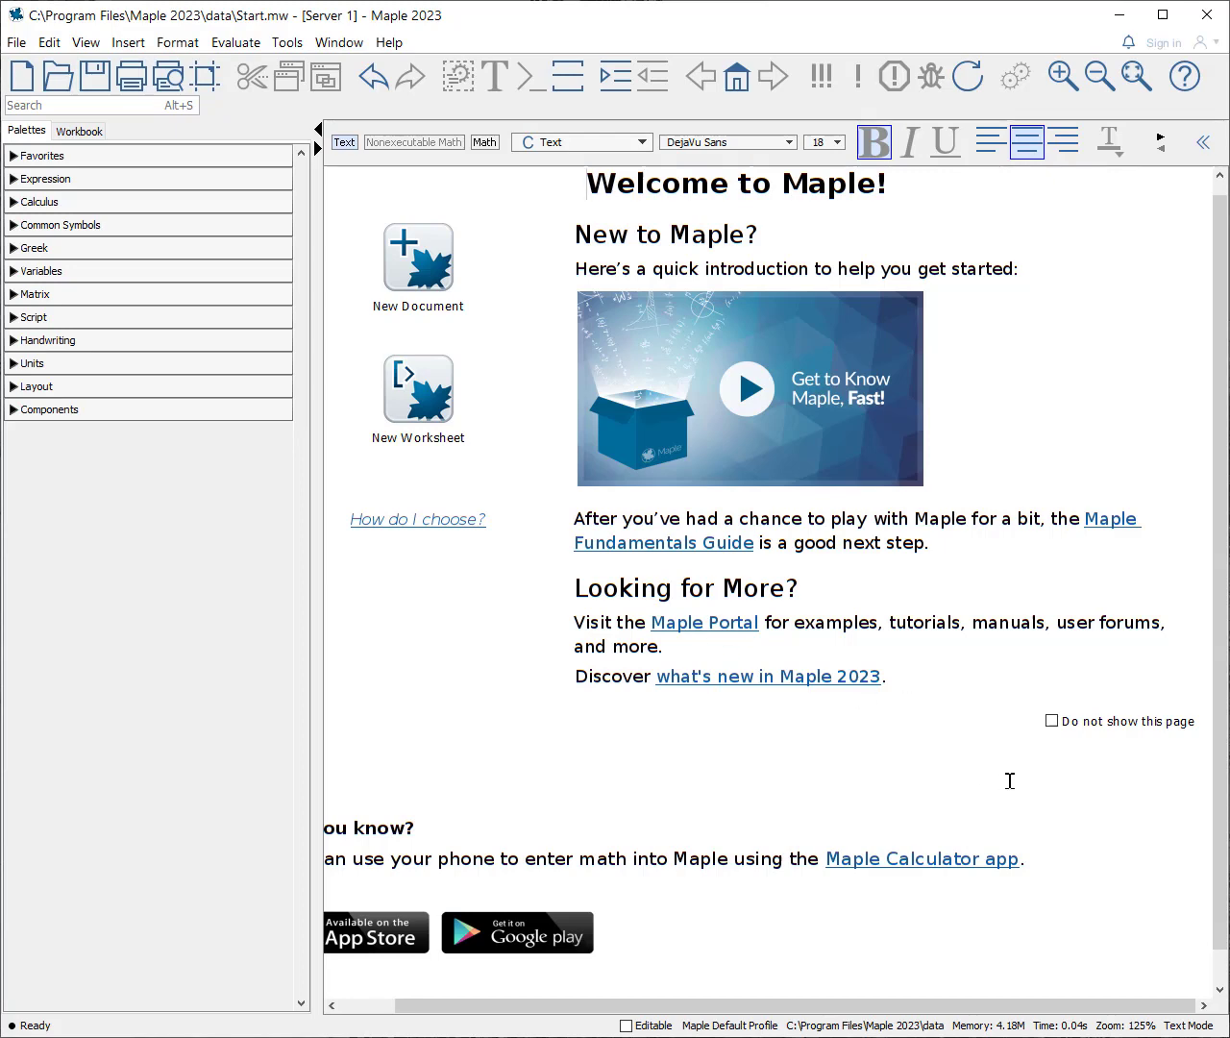
pyautogui.click(1056, 732)
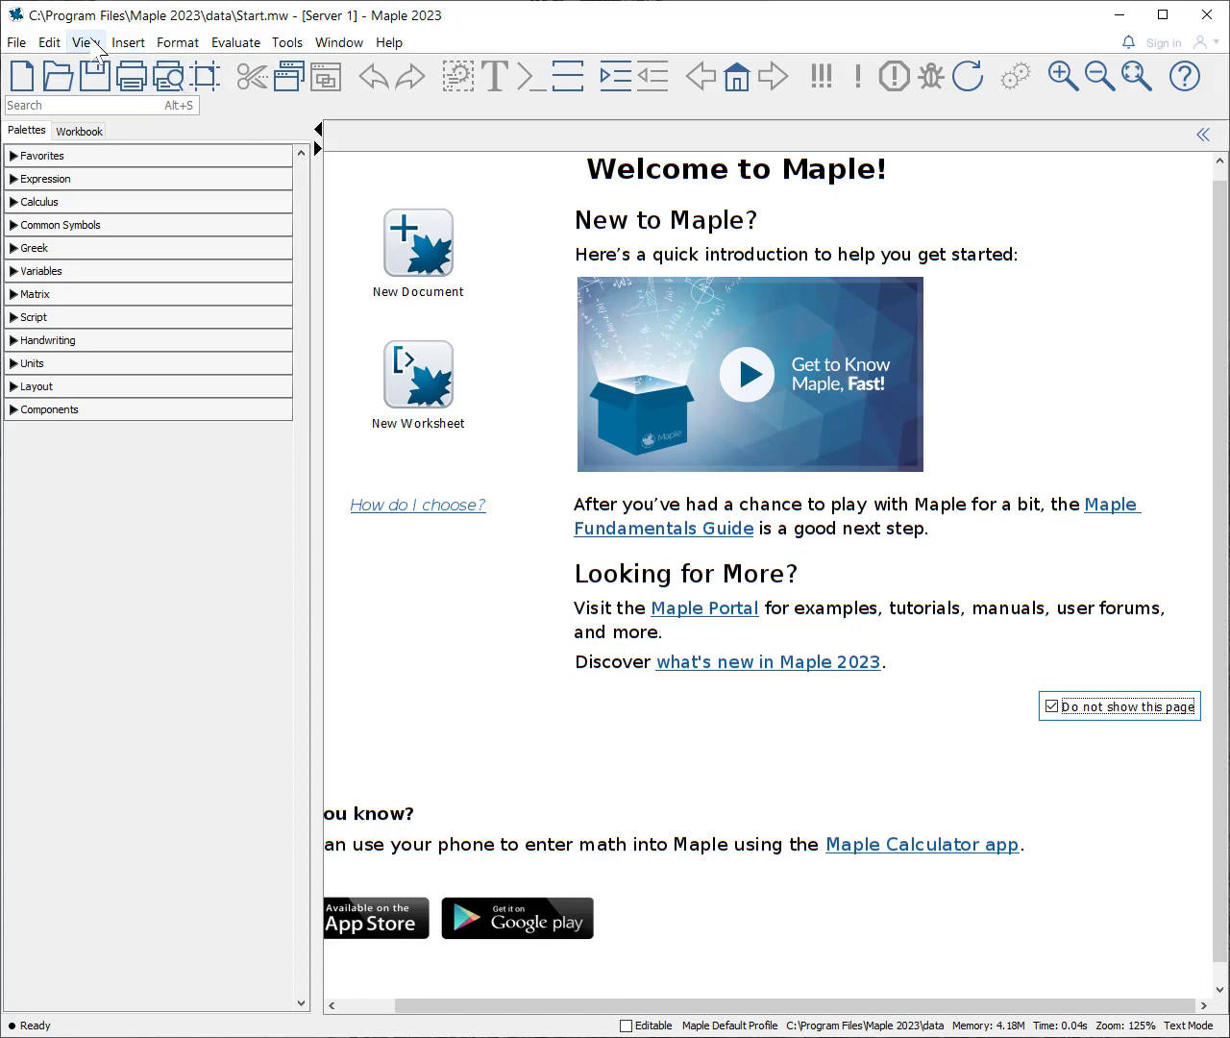
# Step: Turn on View > Markers to show the markers column along the document edge
pyautogui.click(95, 45)
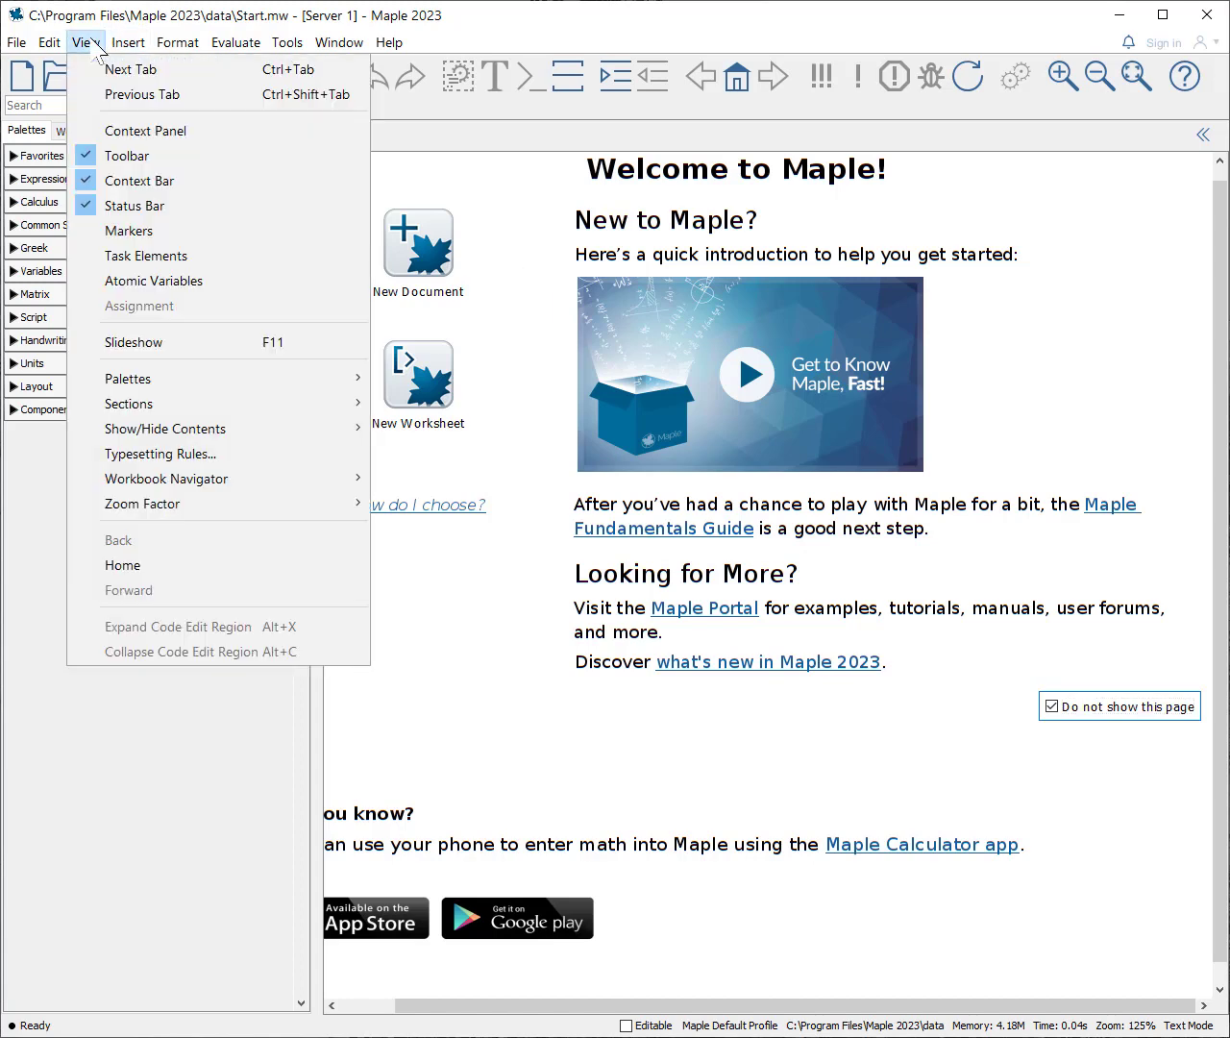
pyautogui.click(96, 231)
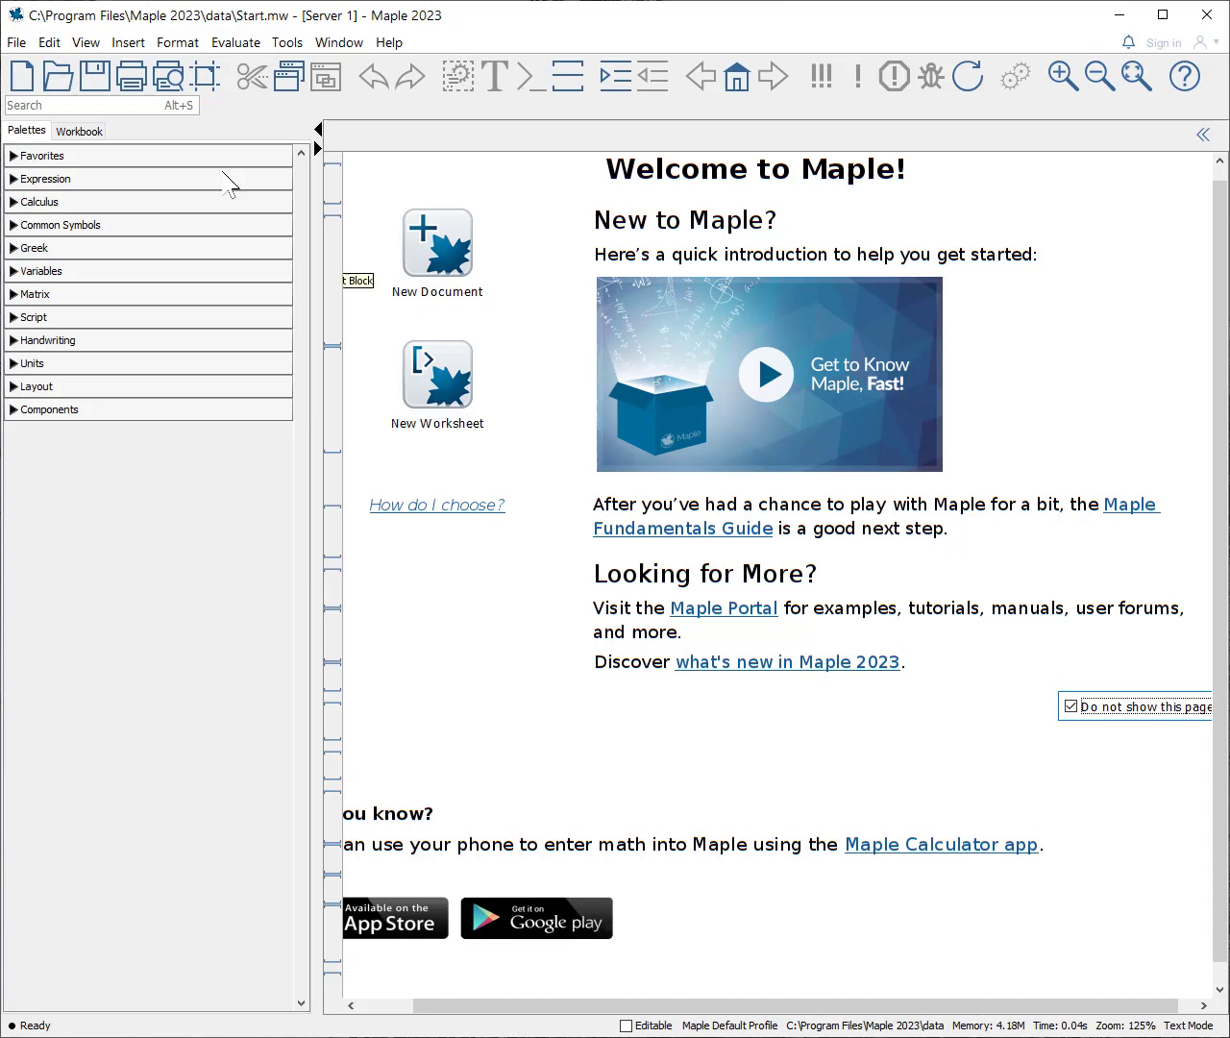
# Step: Browse the backup files in Details view, sorted newest-first by Modified, then cancel
pyautogui.click(19, 44)
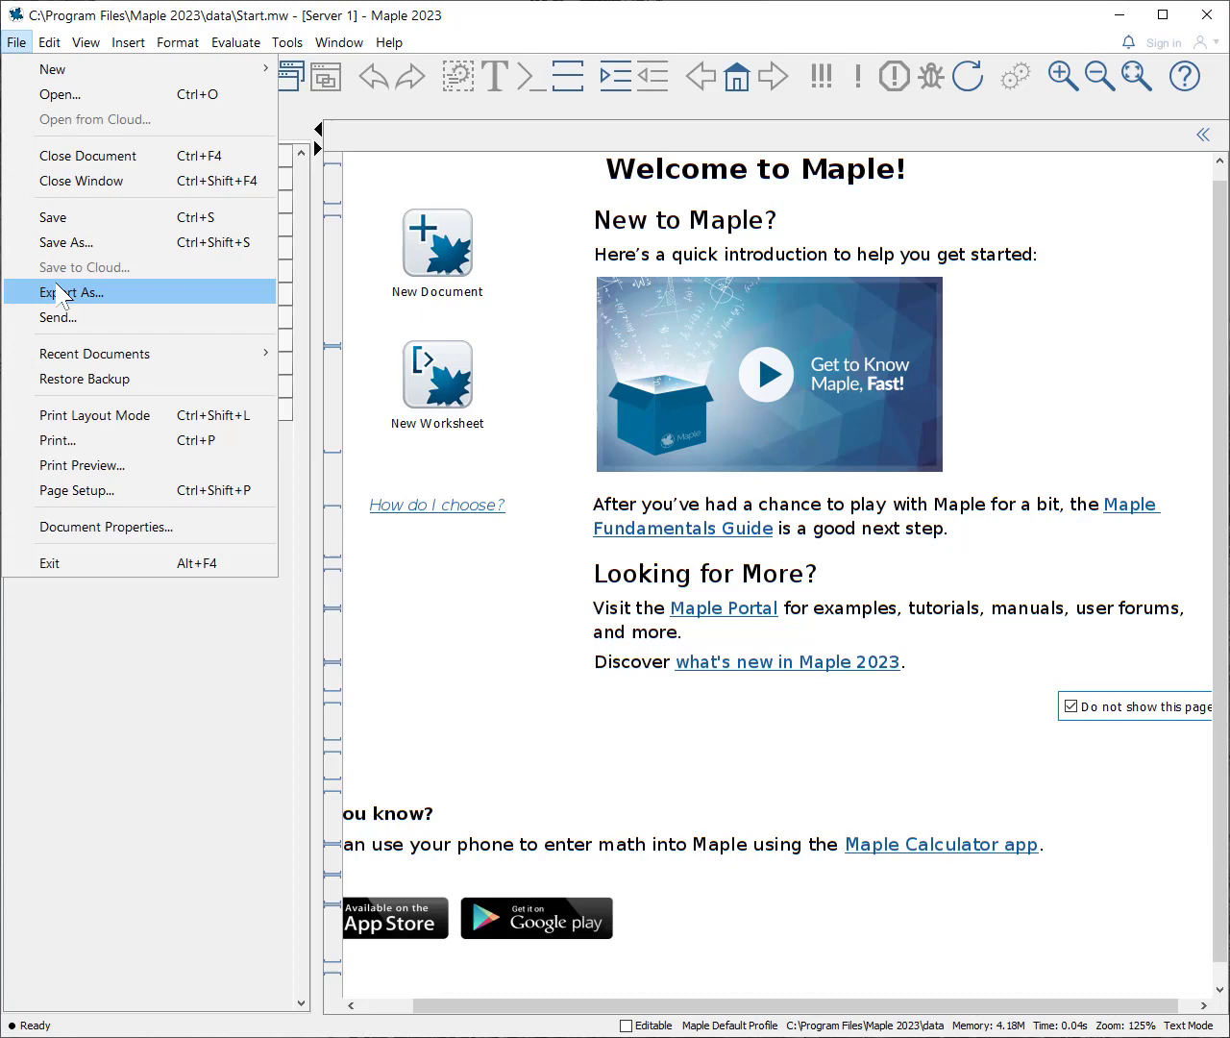
pyautogui.click(67, 380)
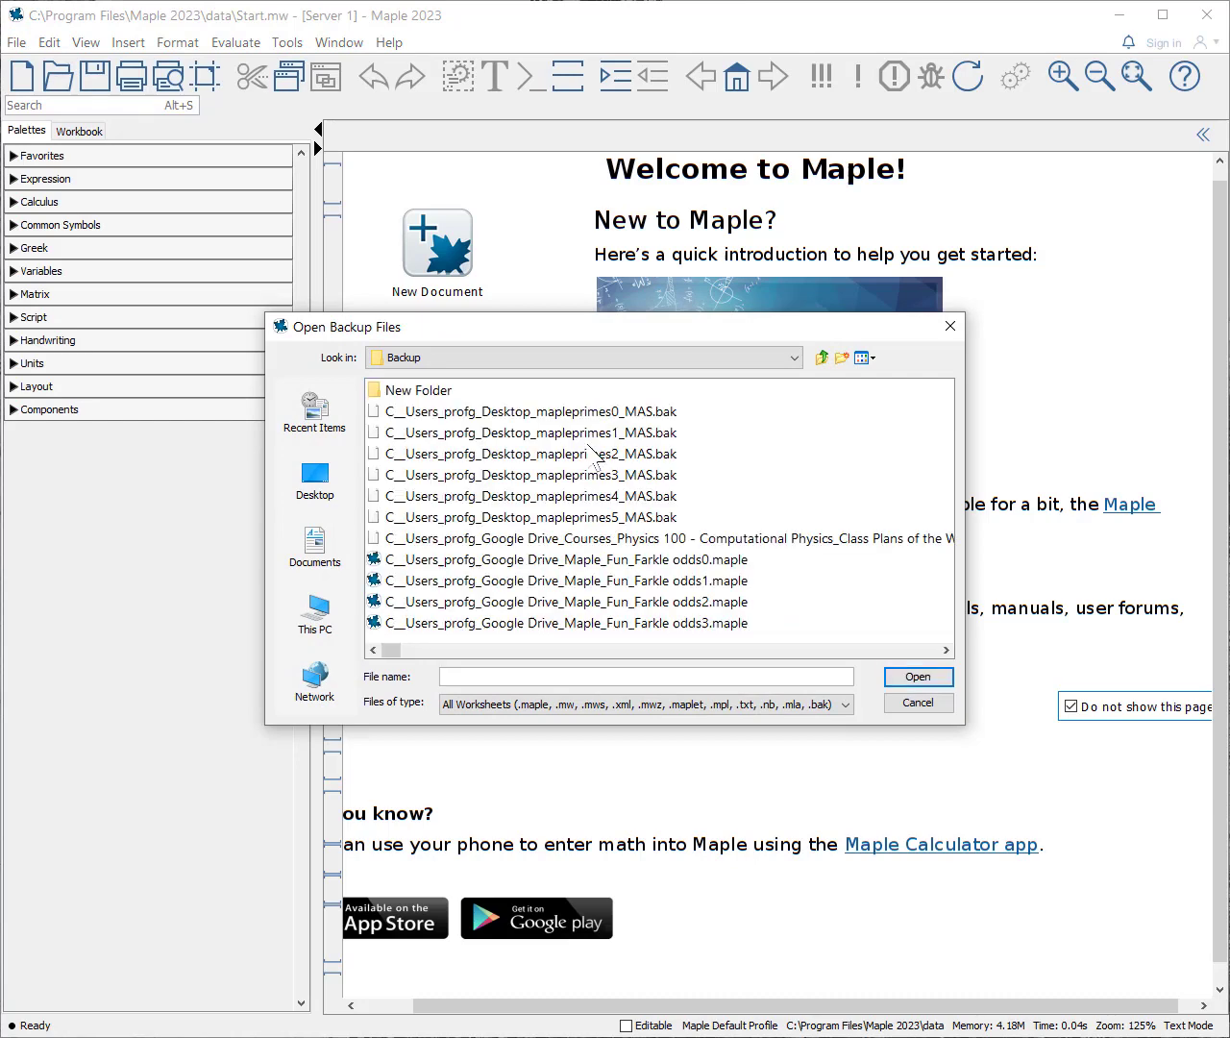
pyautogui.scroll(-15, 594, 492)
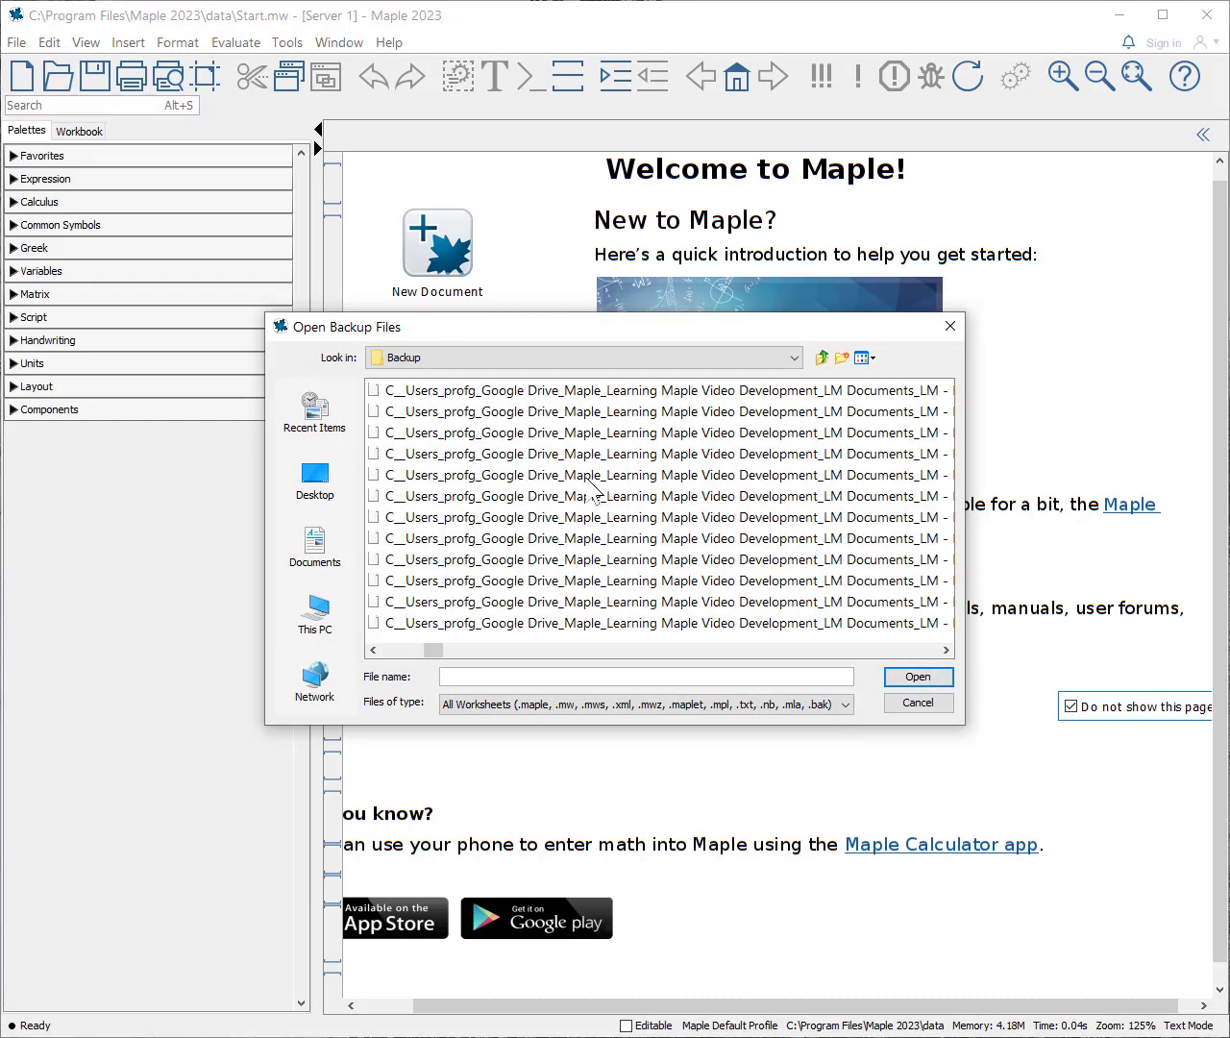
pyautogui.scroll(15, 596, 492)
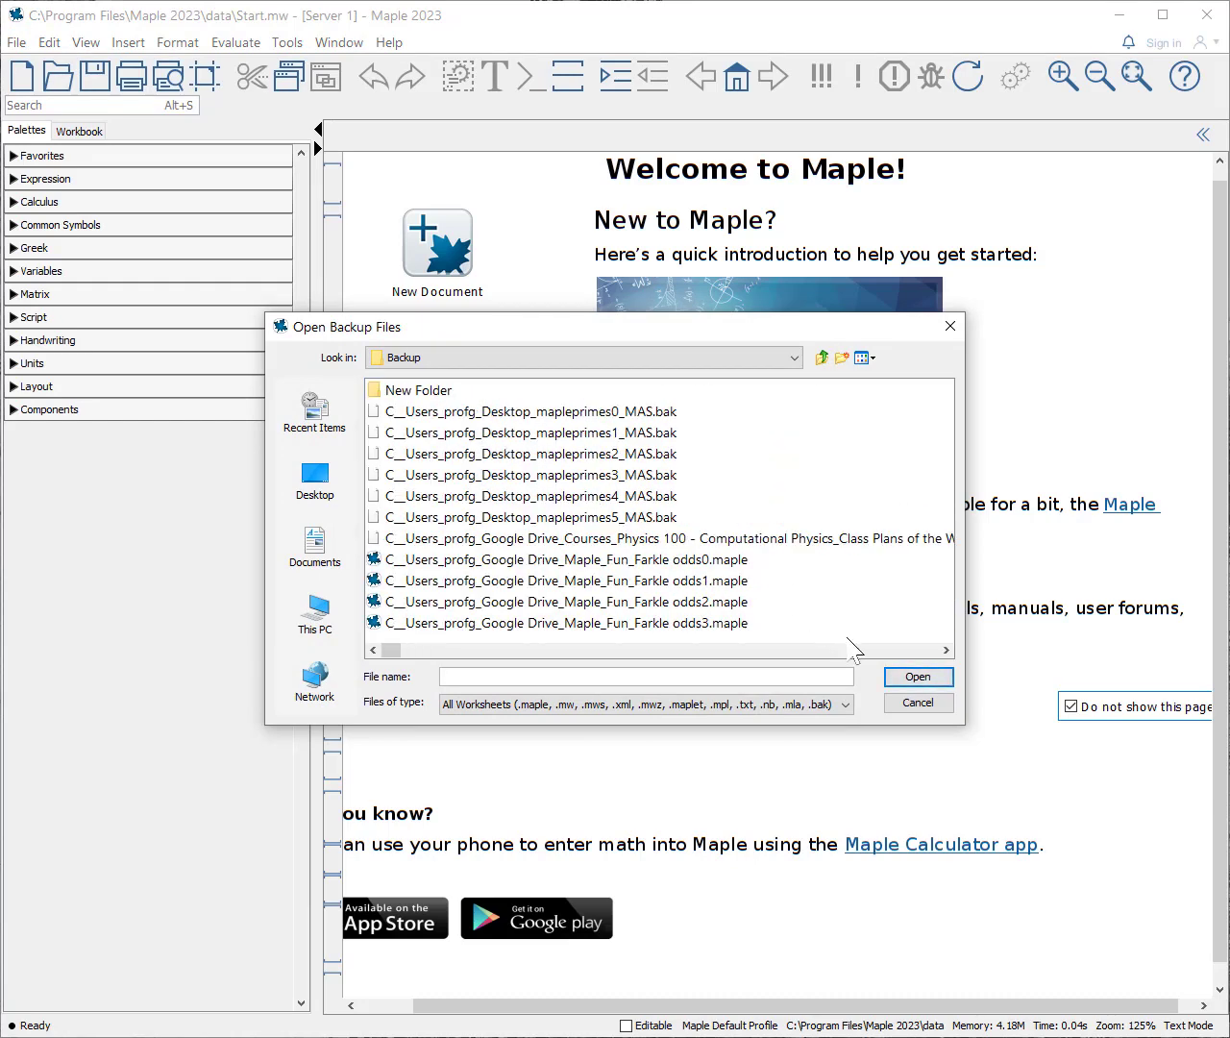
pyautogui.click(873, 359)
pyautogui.click(880, 403)
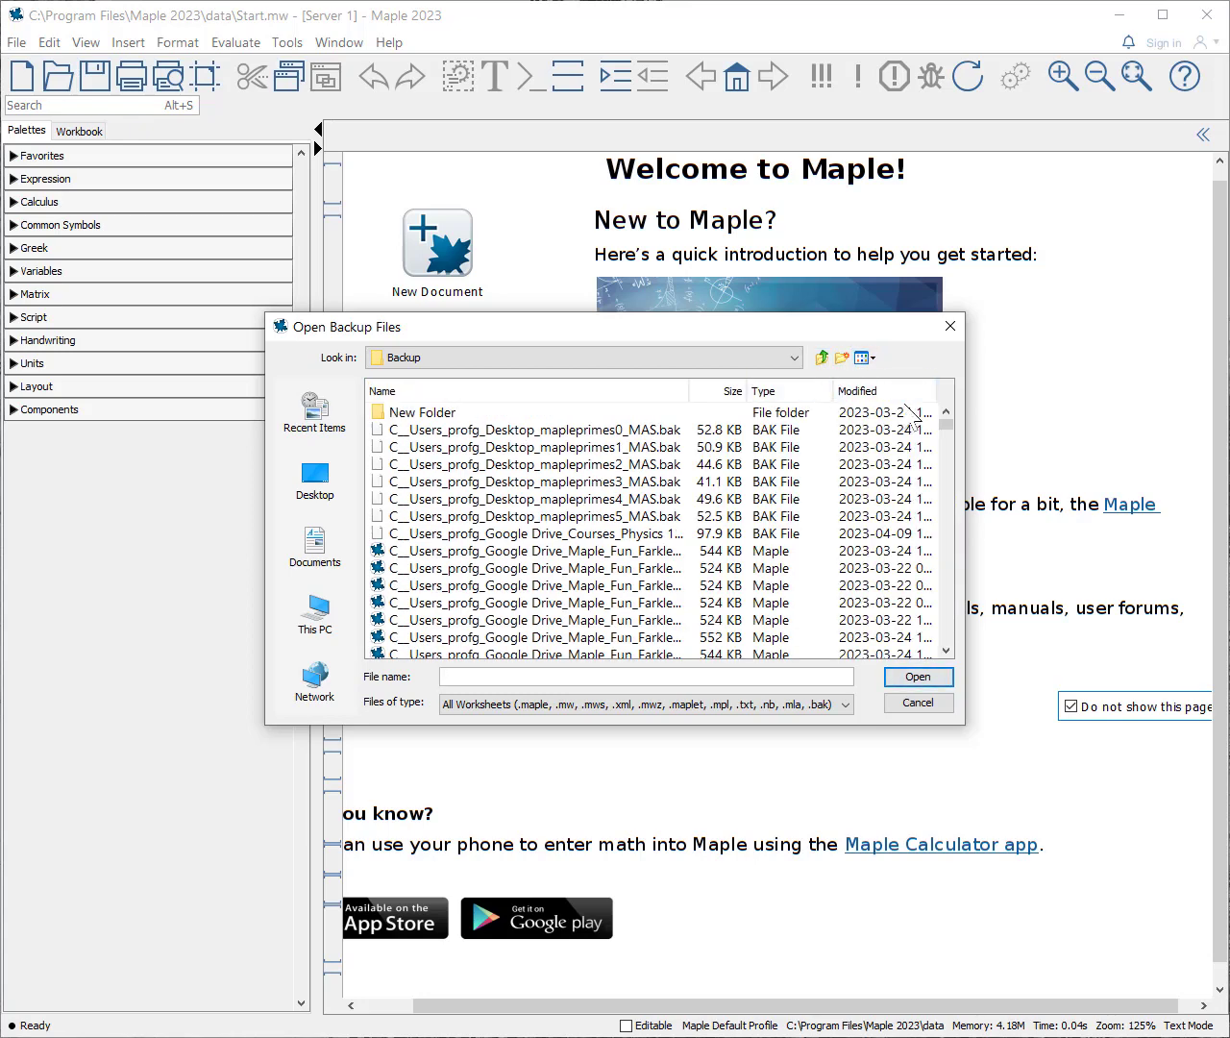
pyautogui.click(876, 392)
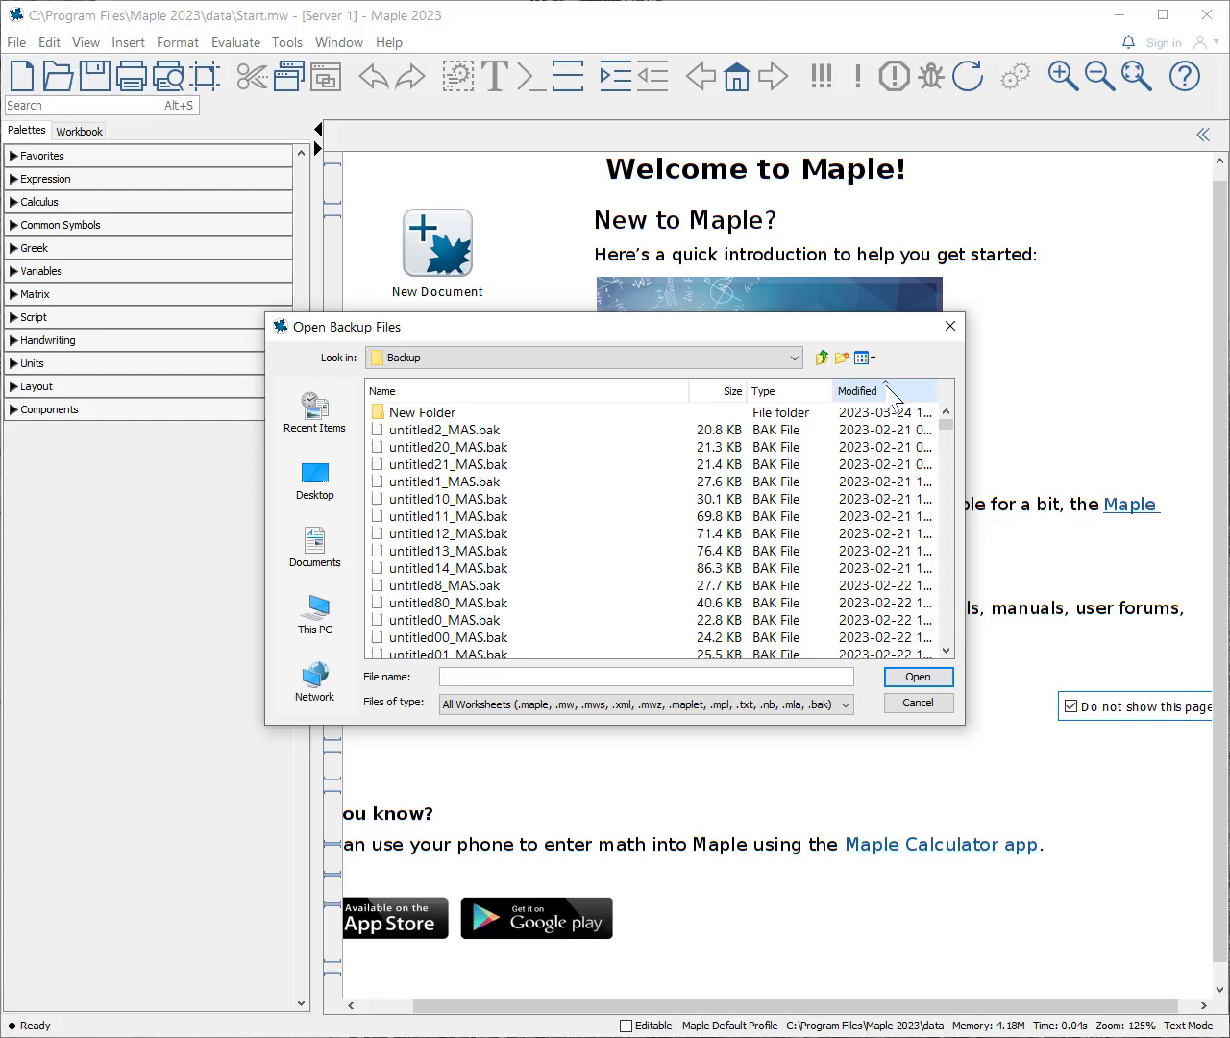
pyautogui.click(880, 392)
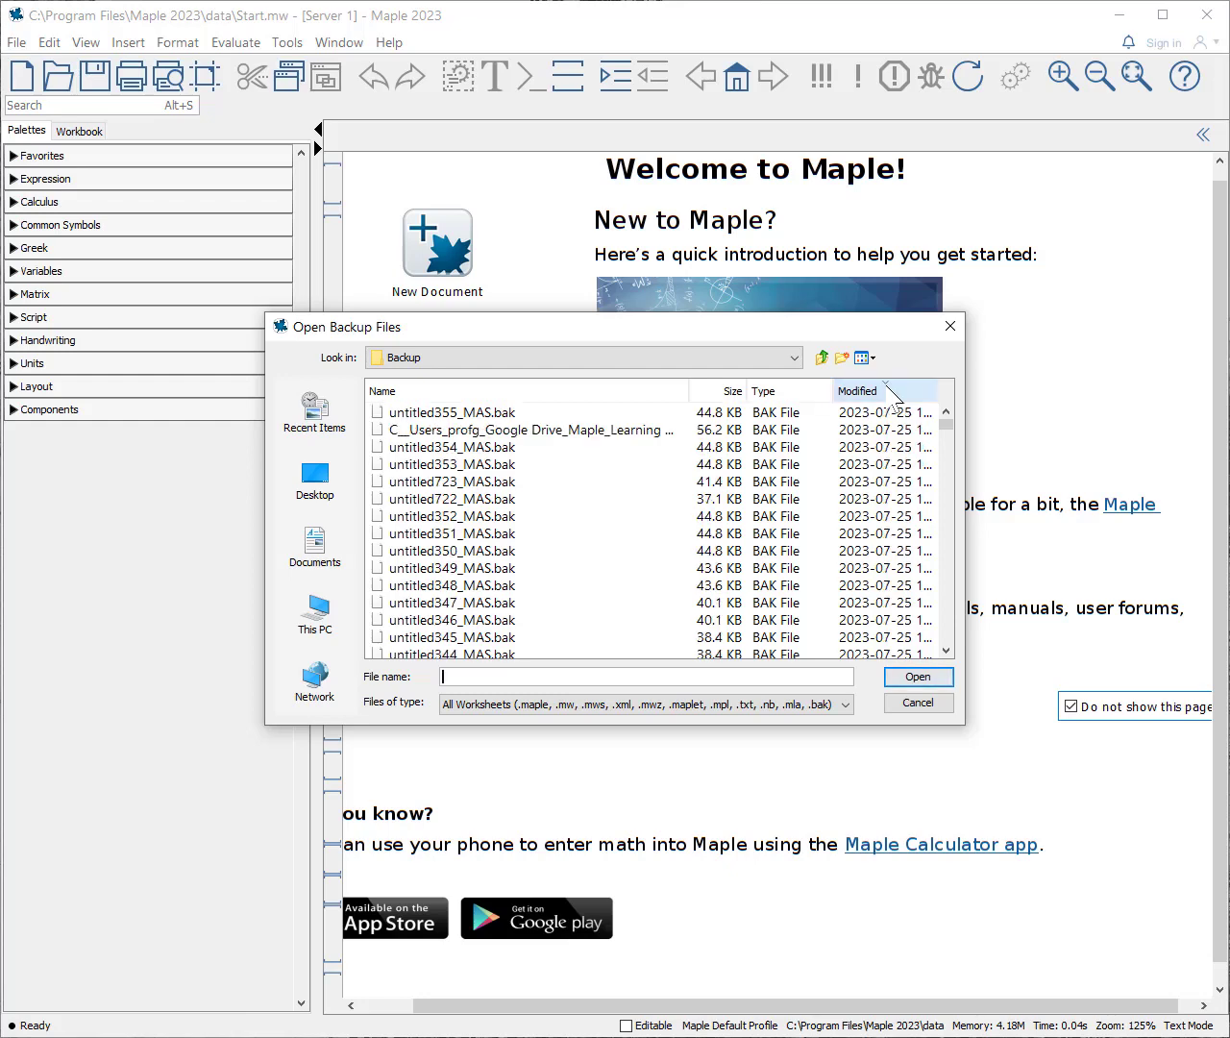
pyautogui.click(921, 702)
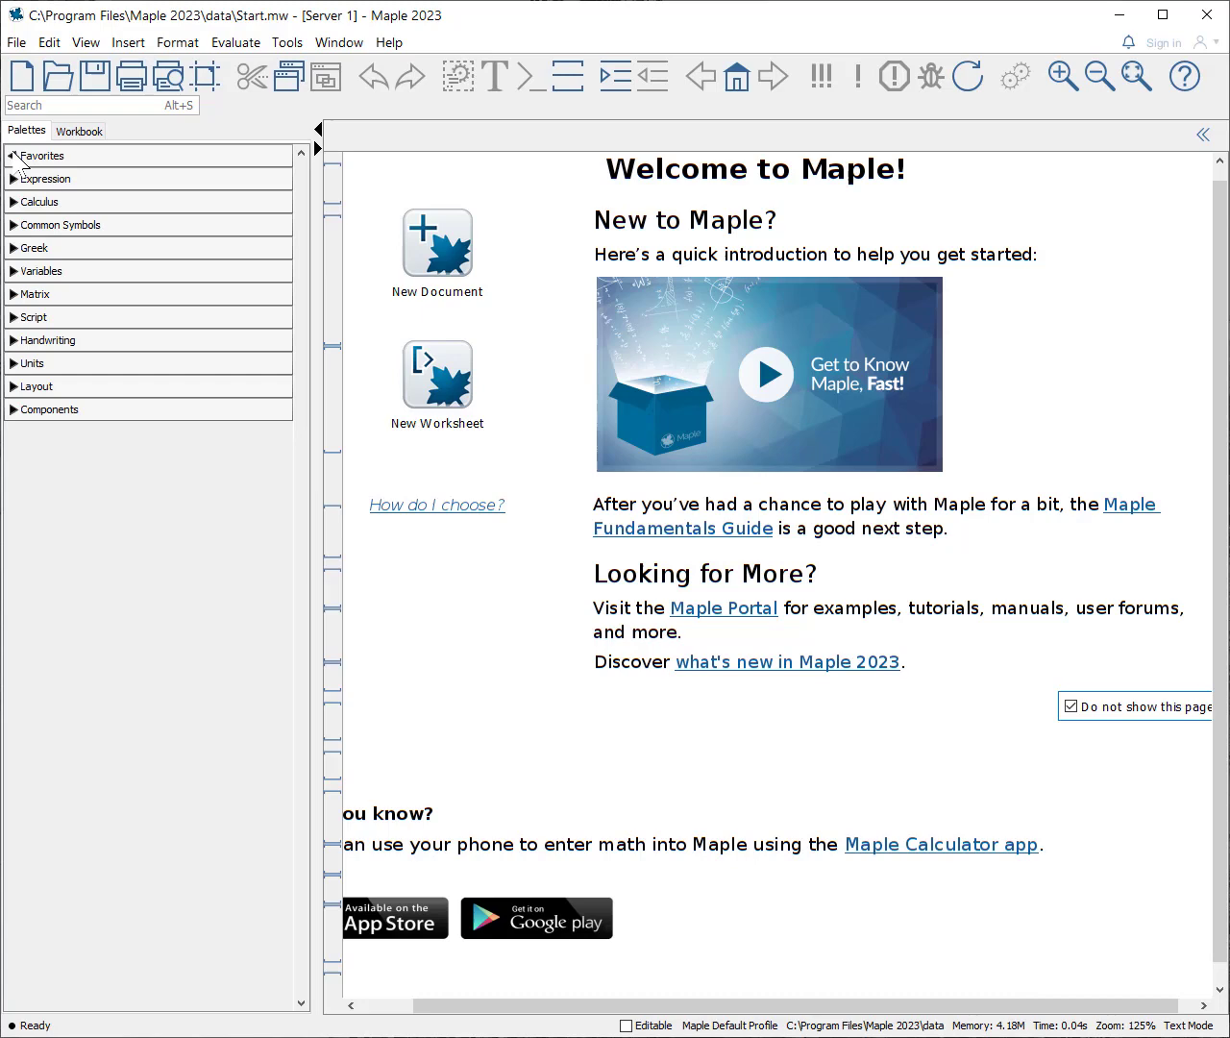
# Step: Expand the Favorites and Expression palettes and create a new blank worksheet
pyautogui.click(13, 156)
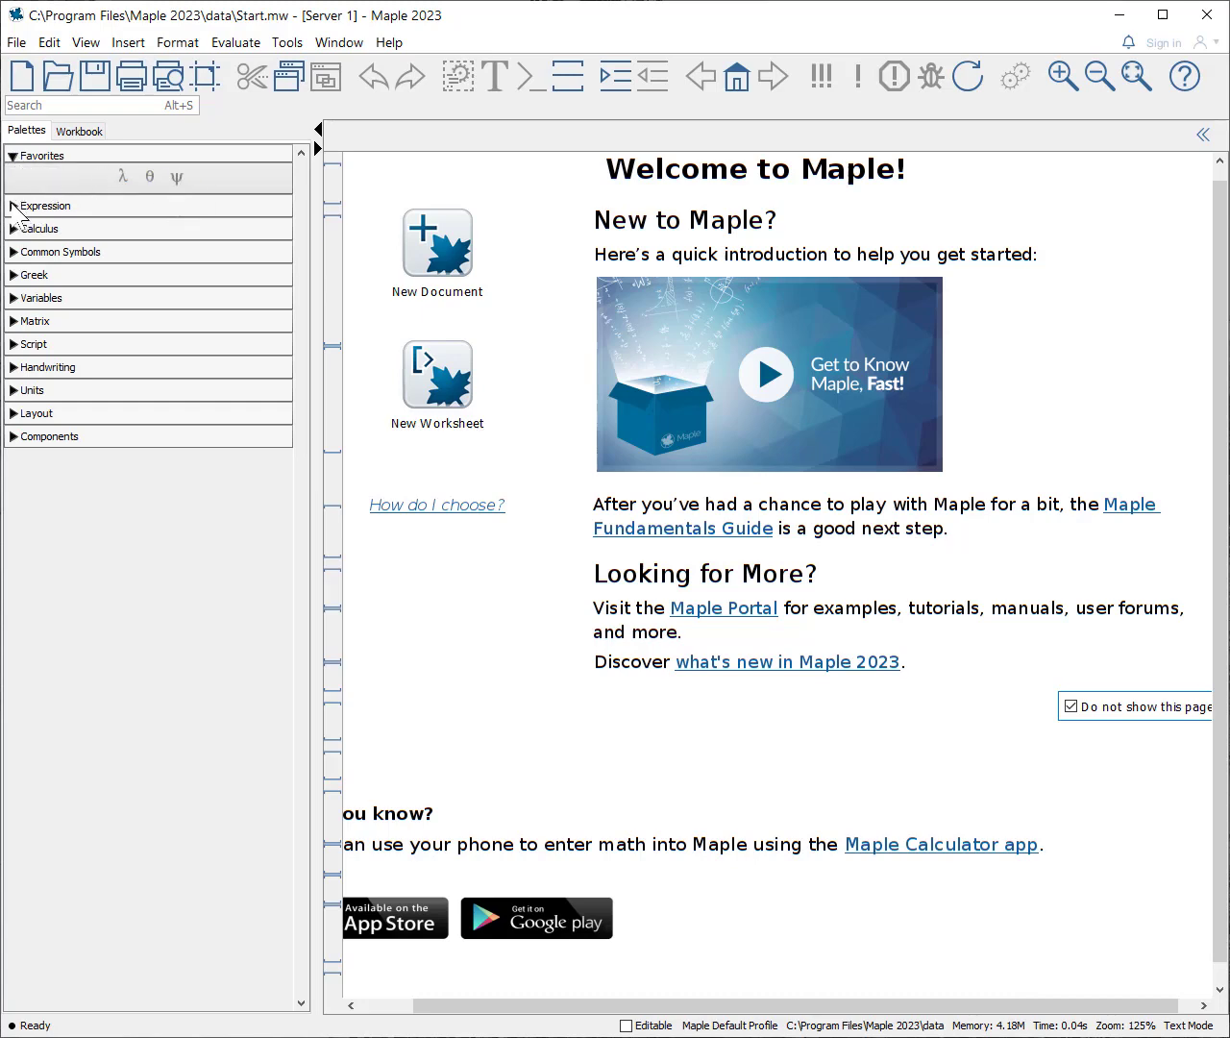
pyautogui.click(14, 206)
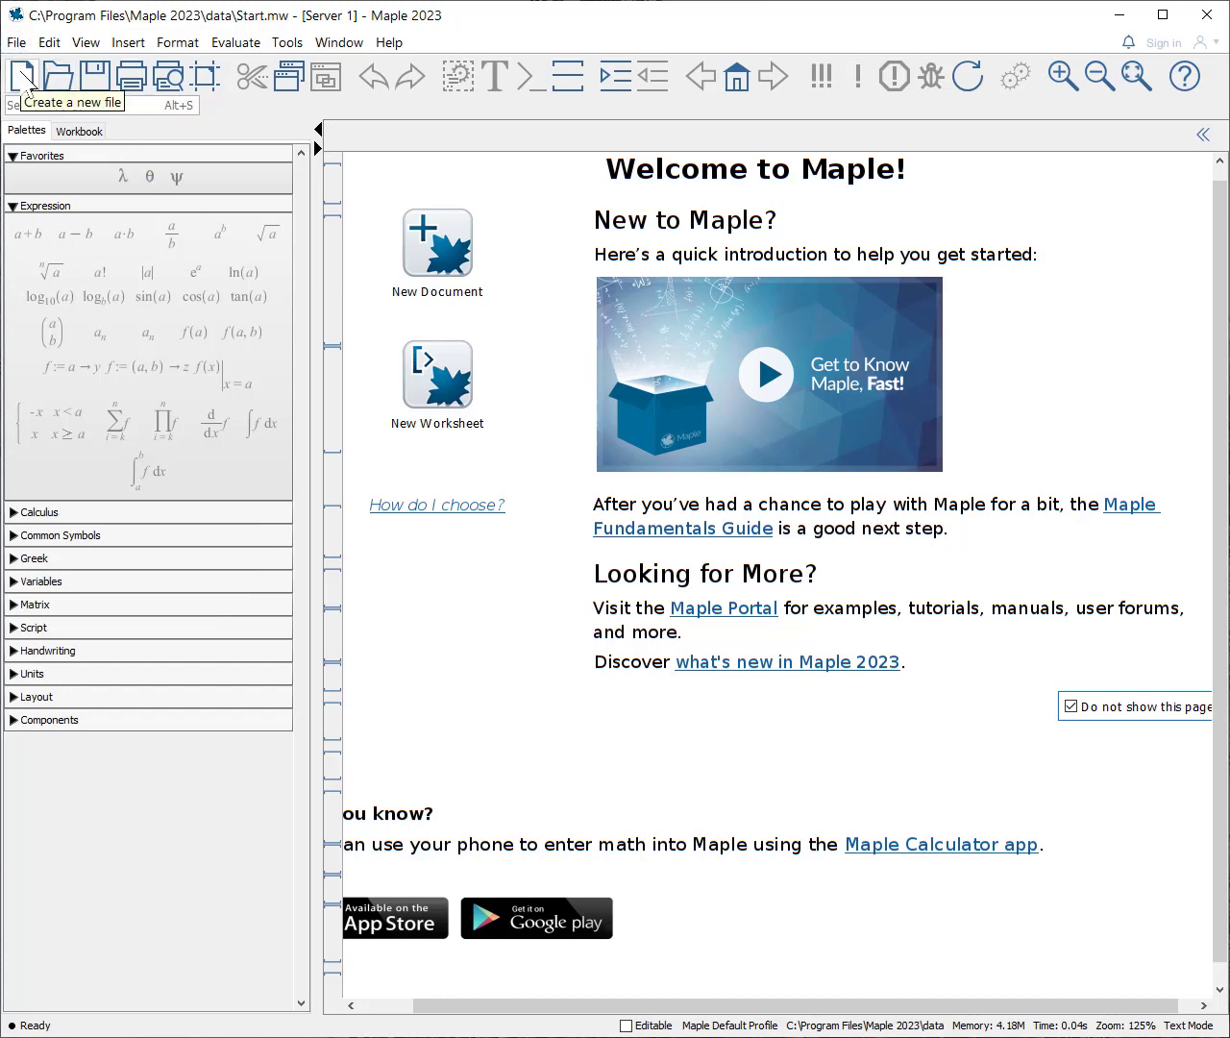
pyautogui.click(23, 75)
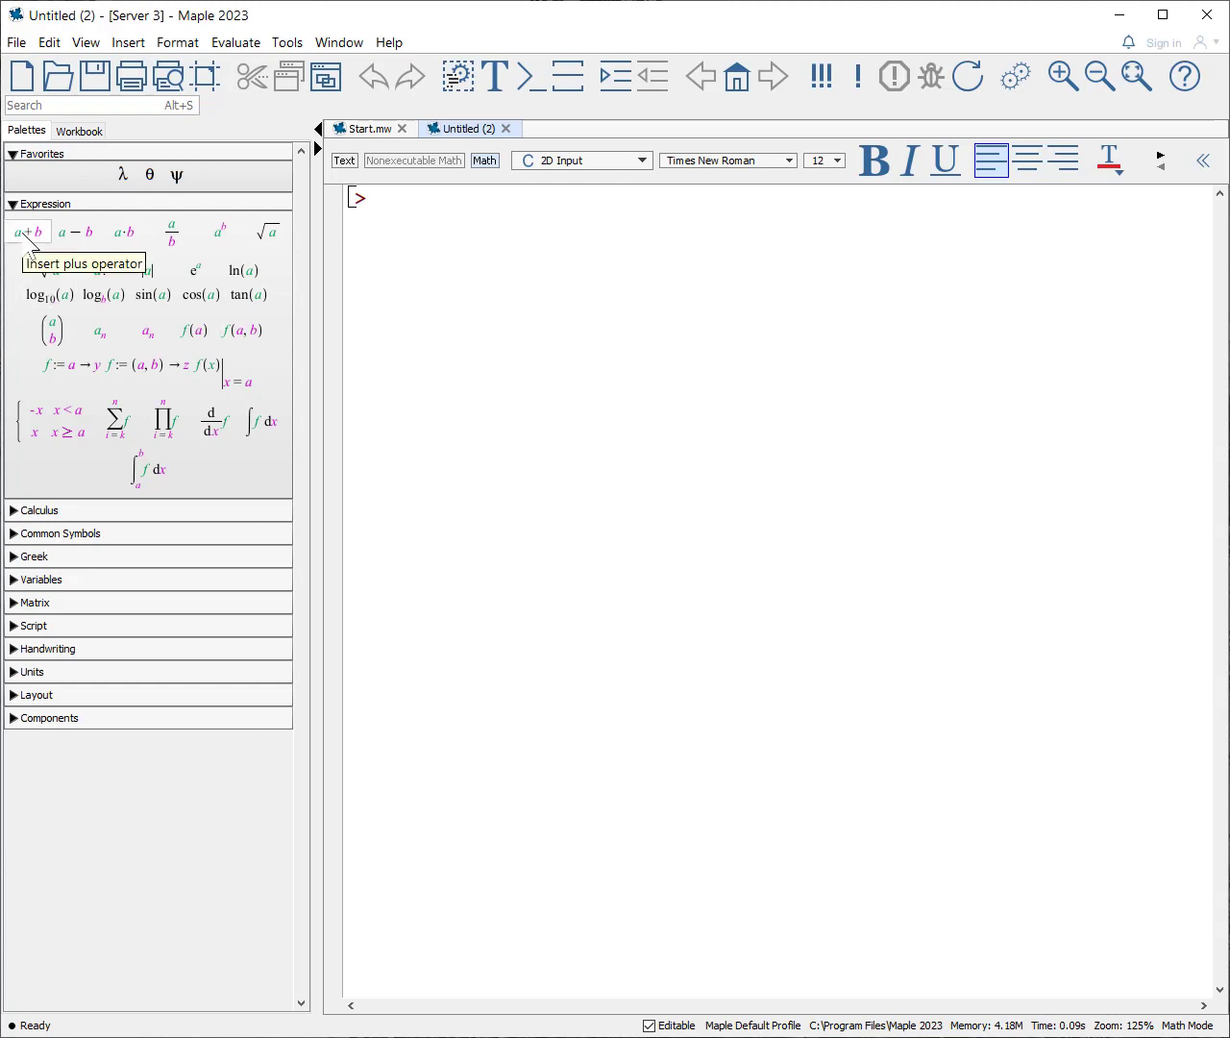
# Step: Evaluate 3 + 4 with the a+b palette template, giving 7
pyautogui.click(27, 239)
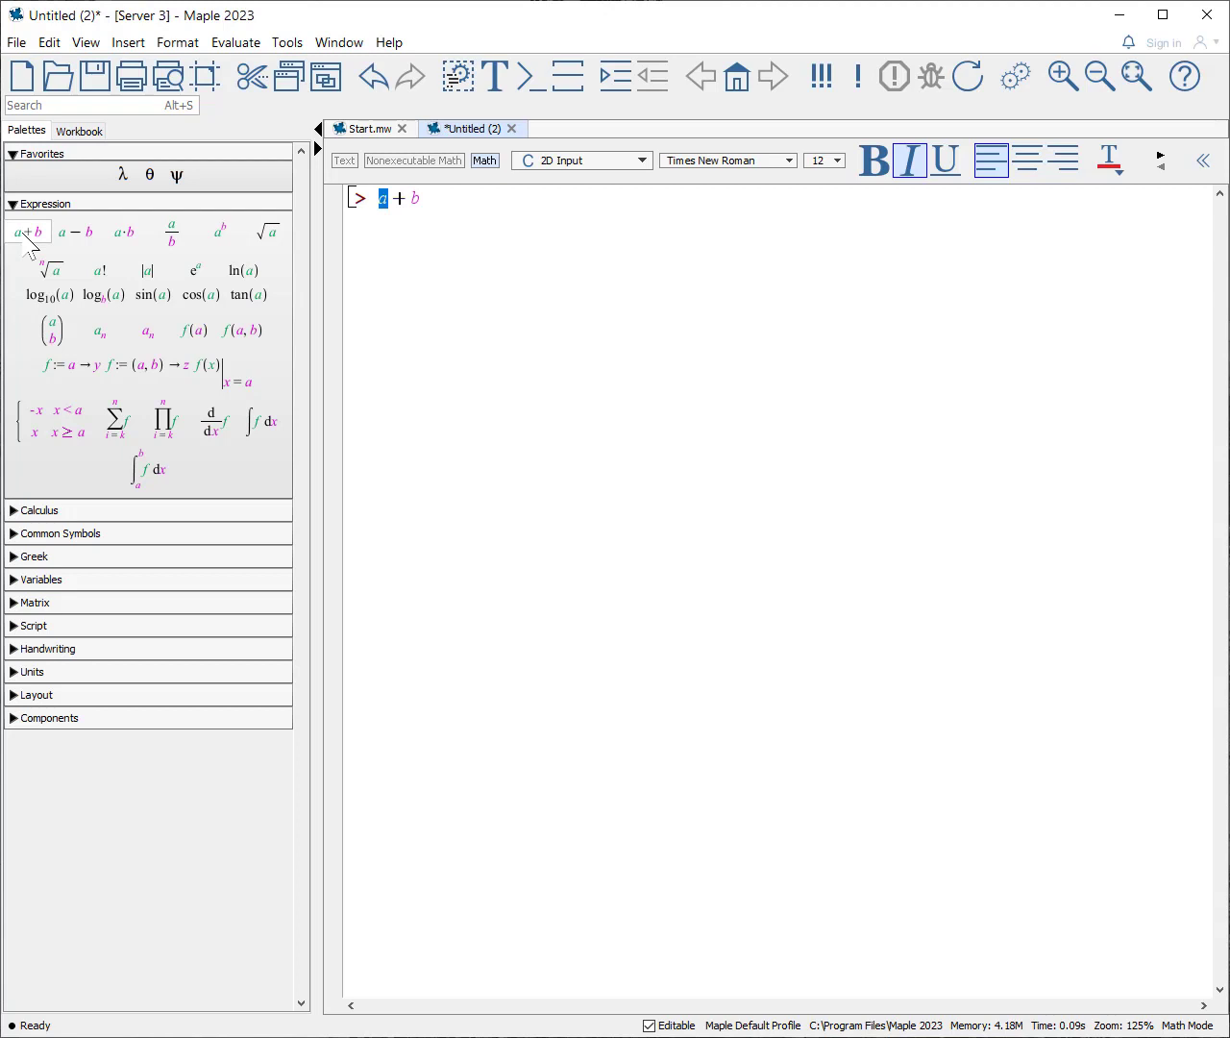
pyautogui.write('3')
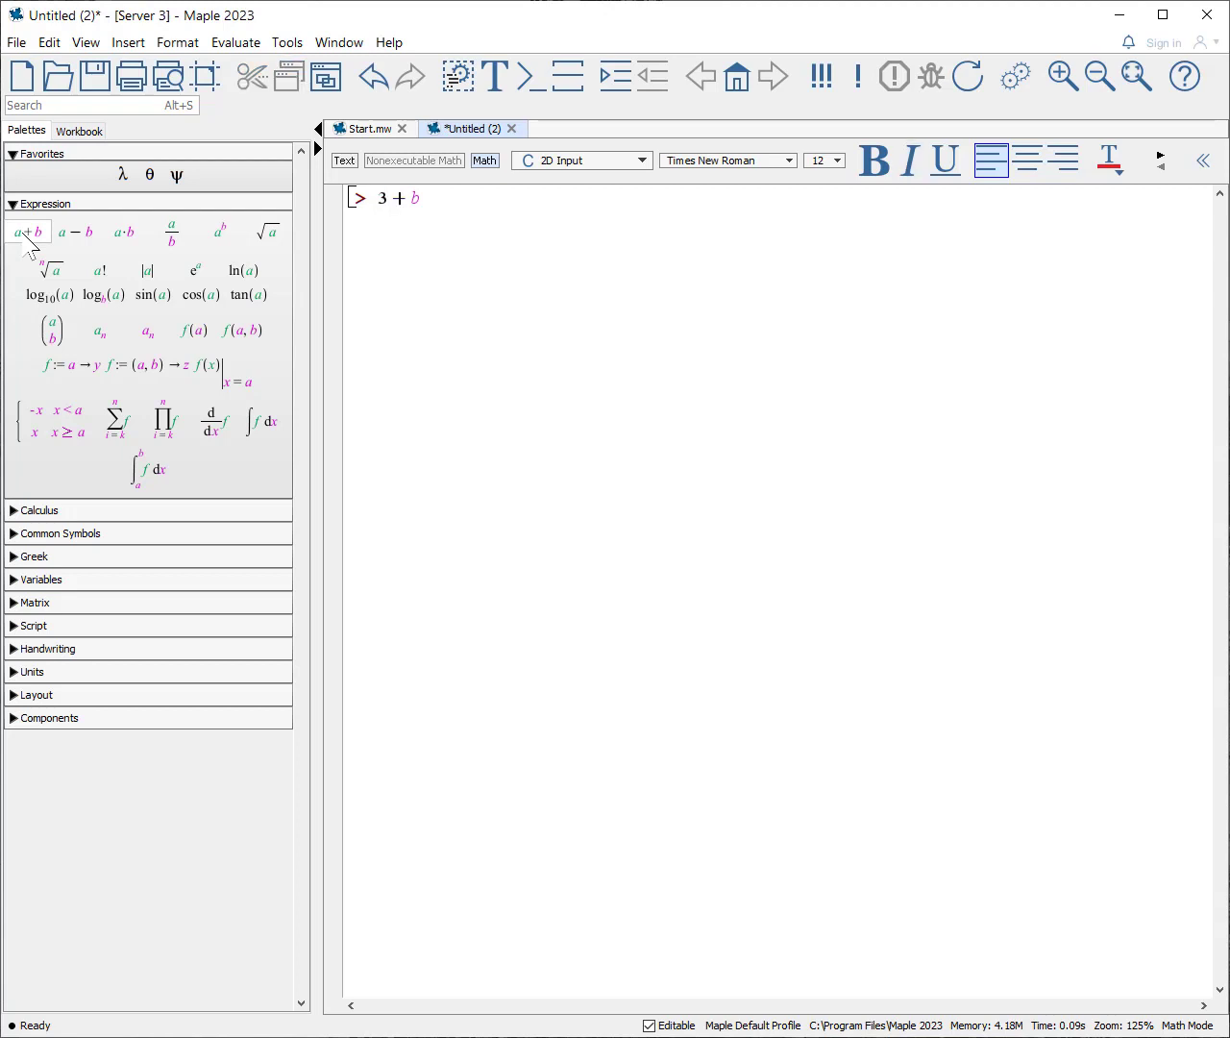
pyautogui.press('Tab')
pyautogui.write('4')
pyautogui.press('Return')
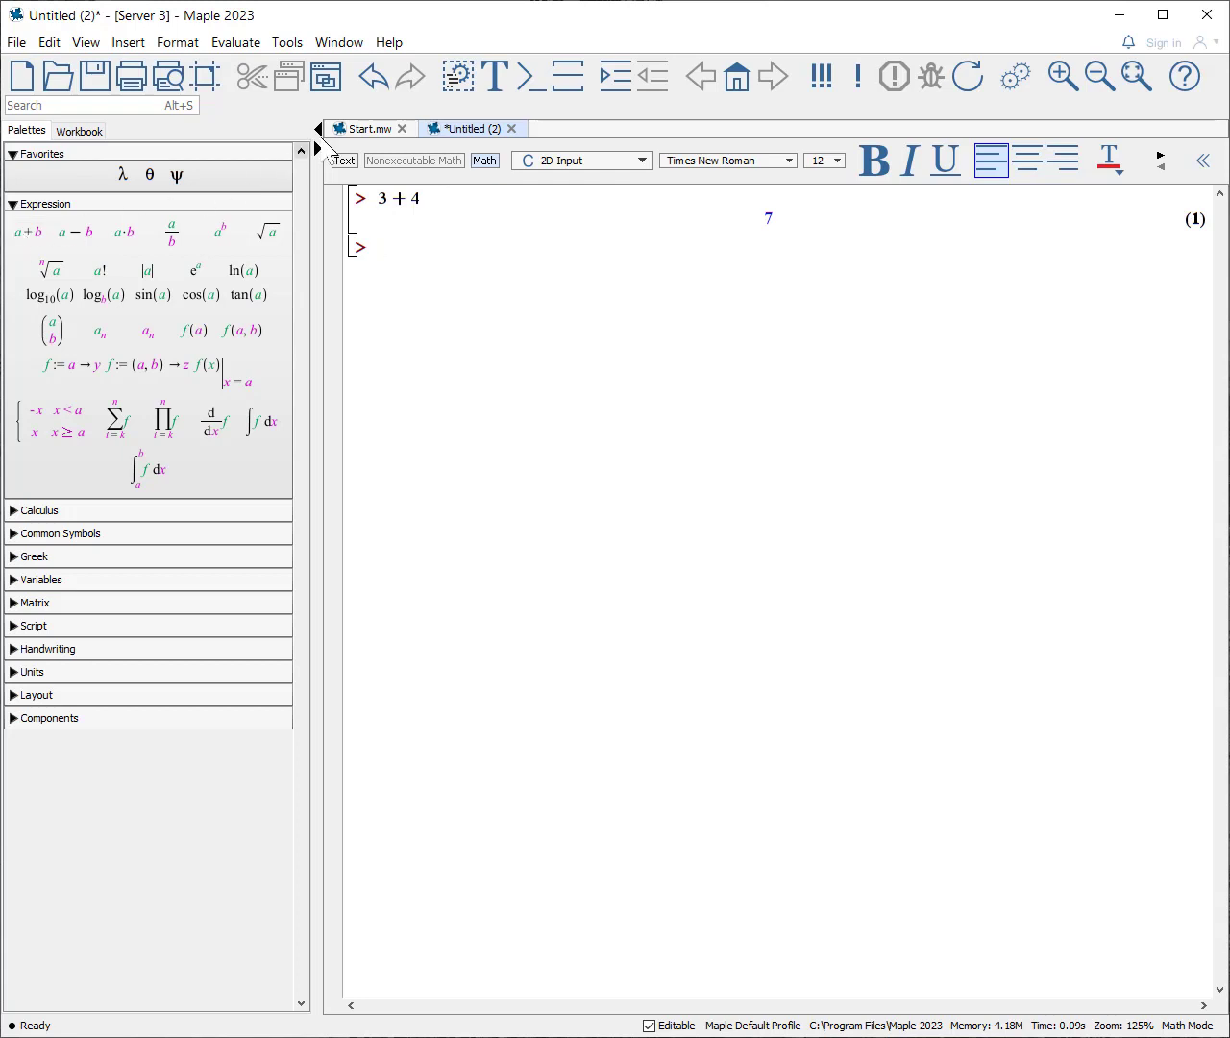
pyautogui.click(389, 43)
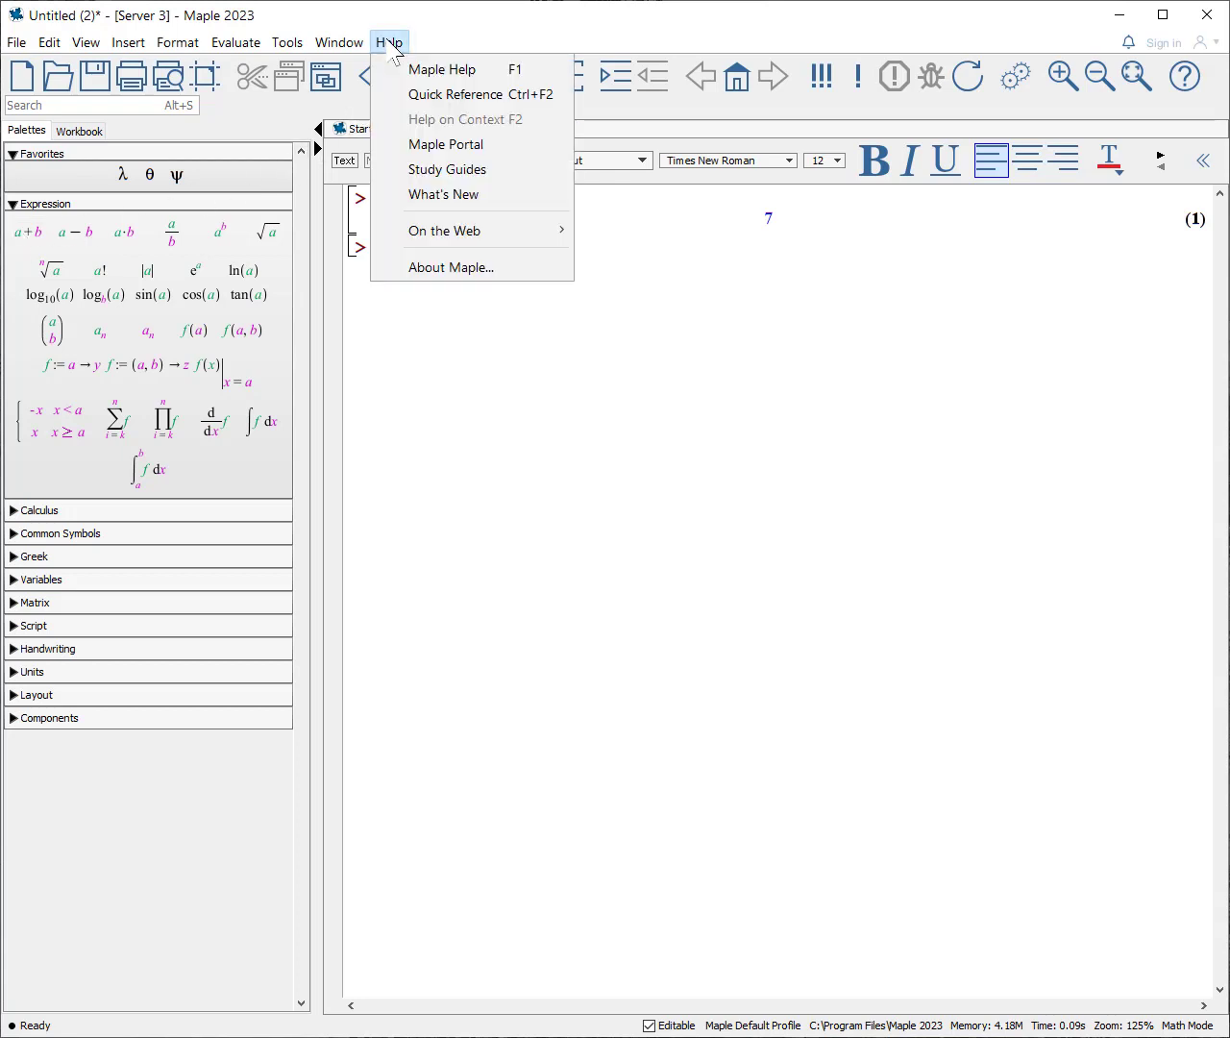
# Step: Open the Maple Portal and read down through tutorials to the User and Programming Manuals
pyautogui.click(498, 149)
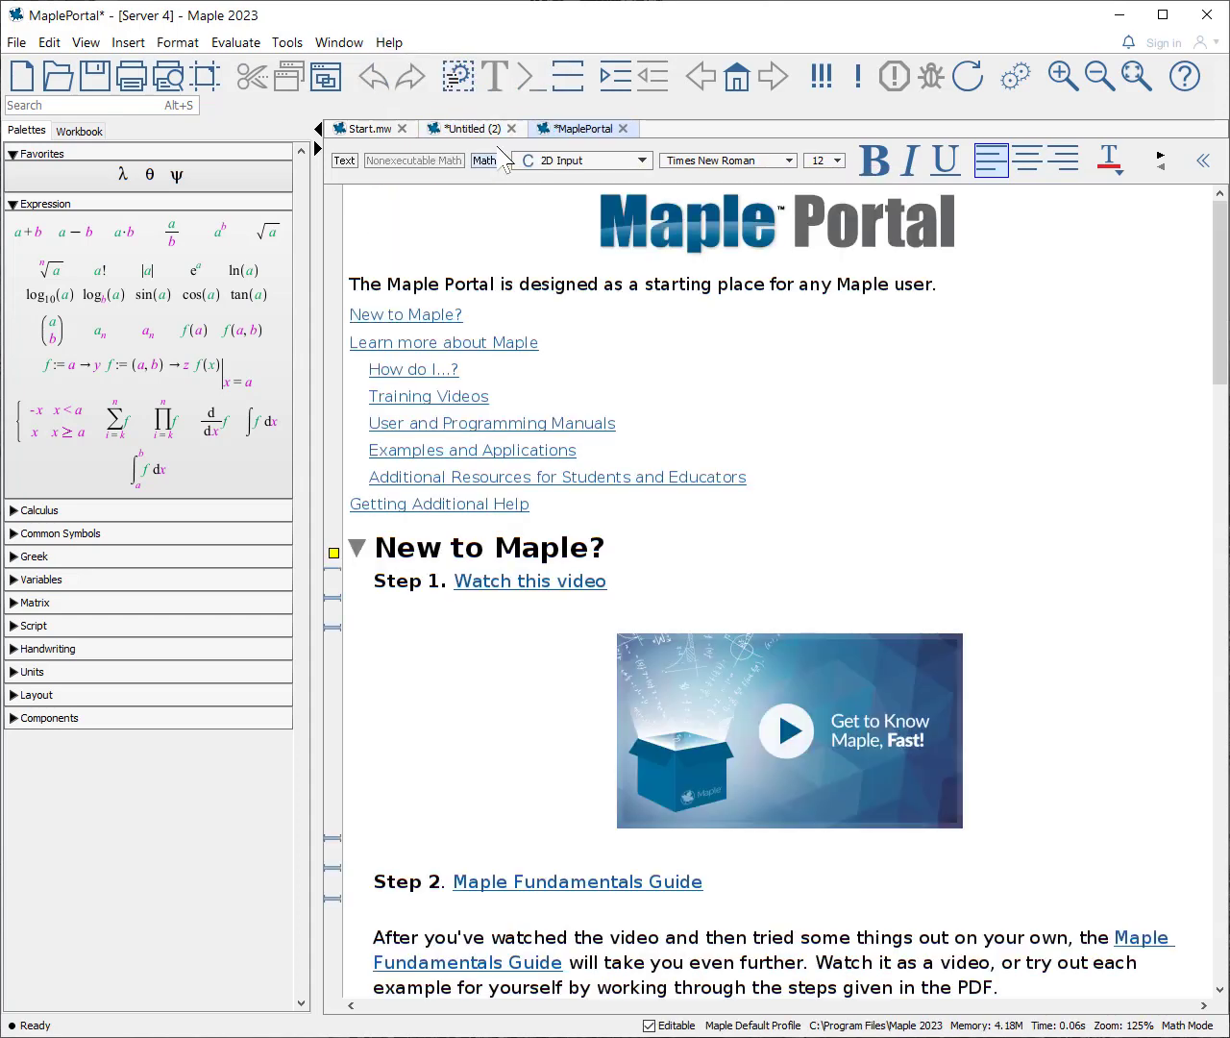
pyautogui.scroll(-1, 893, 459)
pyautogui.scroll(-10, 1000, 461)
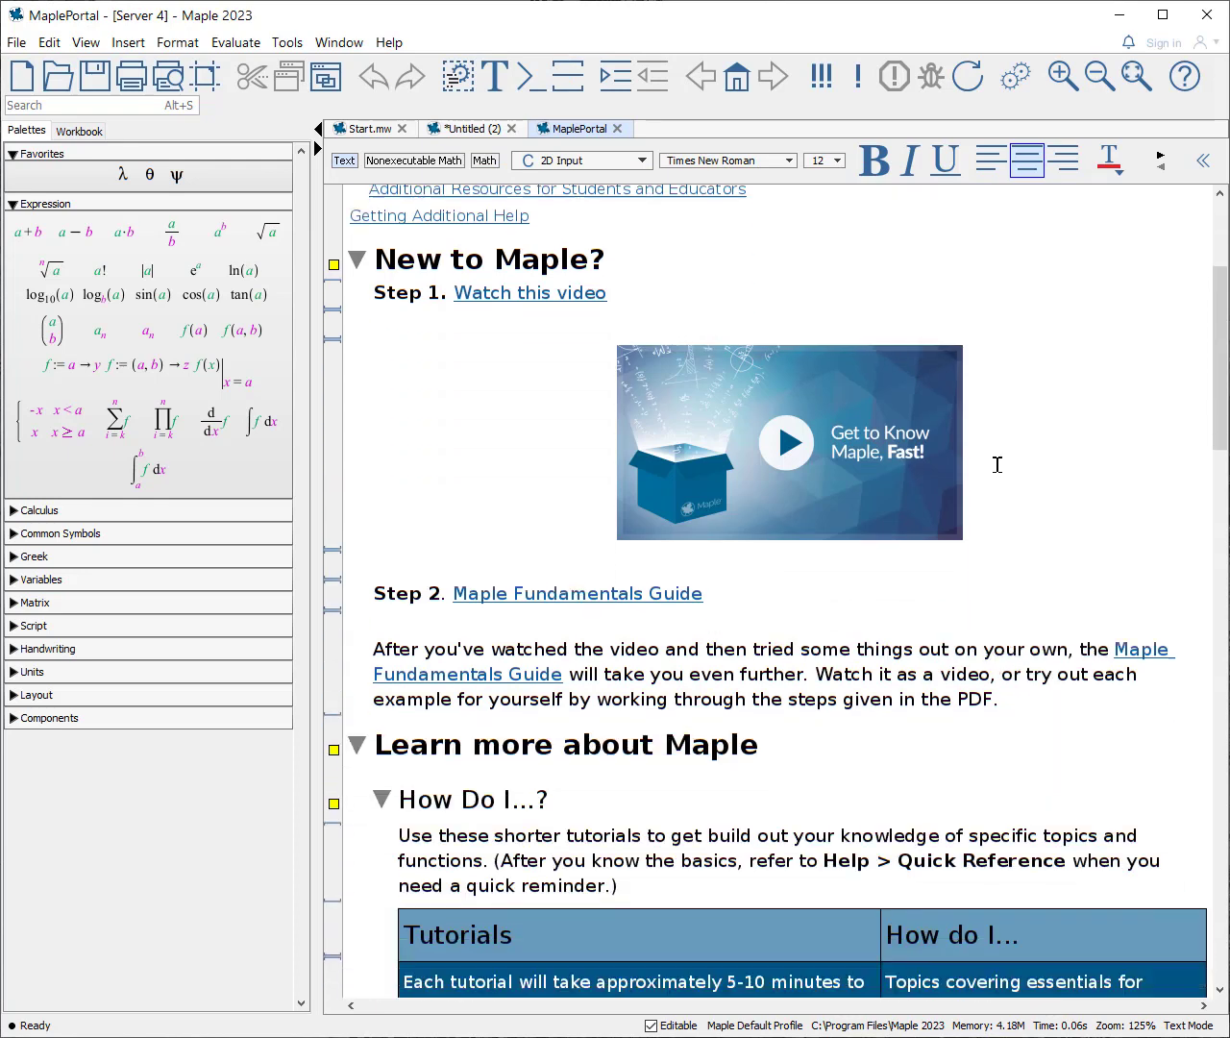
pyautogui.scroll(-6, 997, 465)
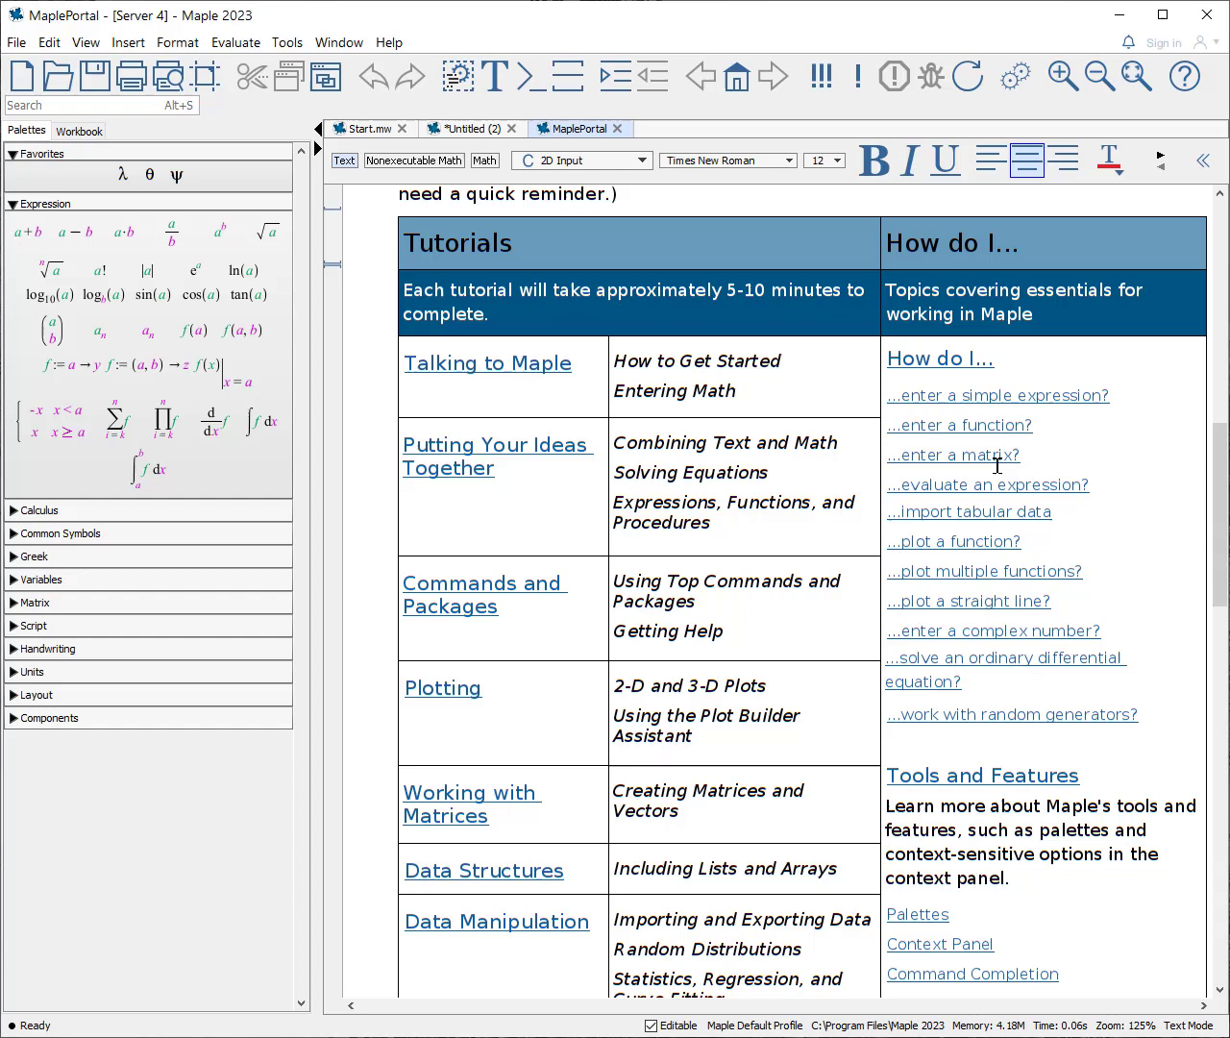
pyautogui.scroll(-4, 998, 465)
pyautogui.scroll(-12, 991, 465)
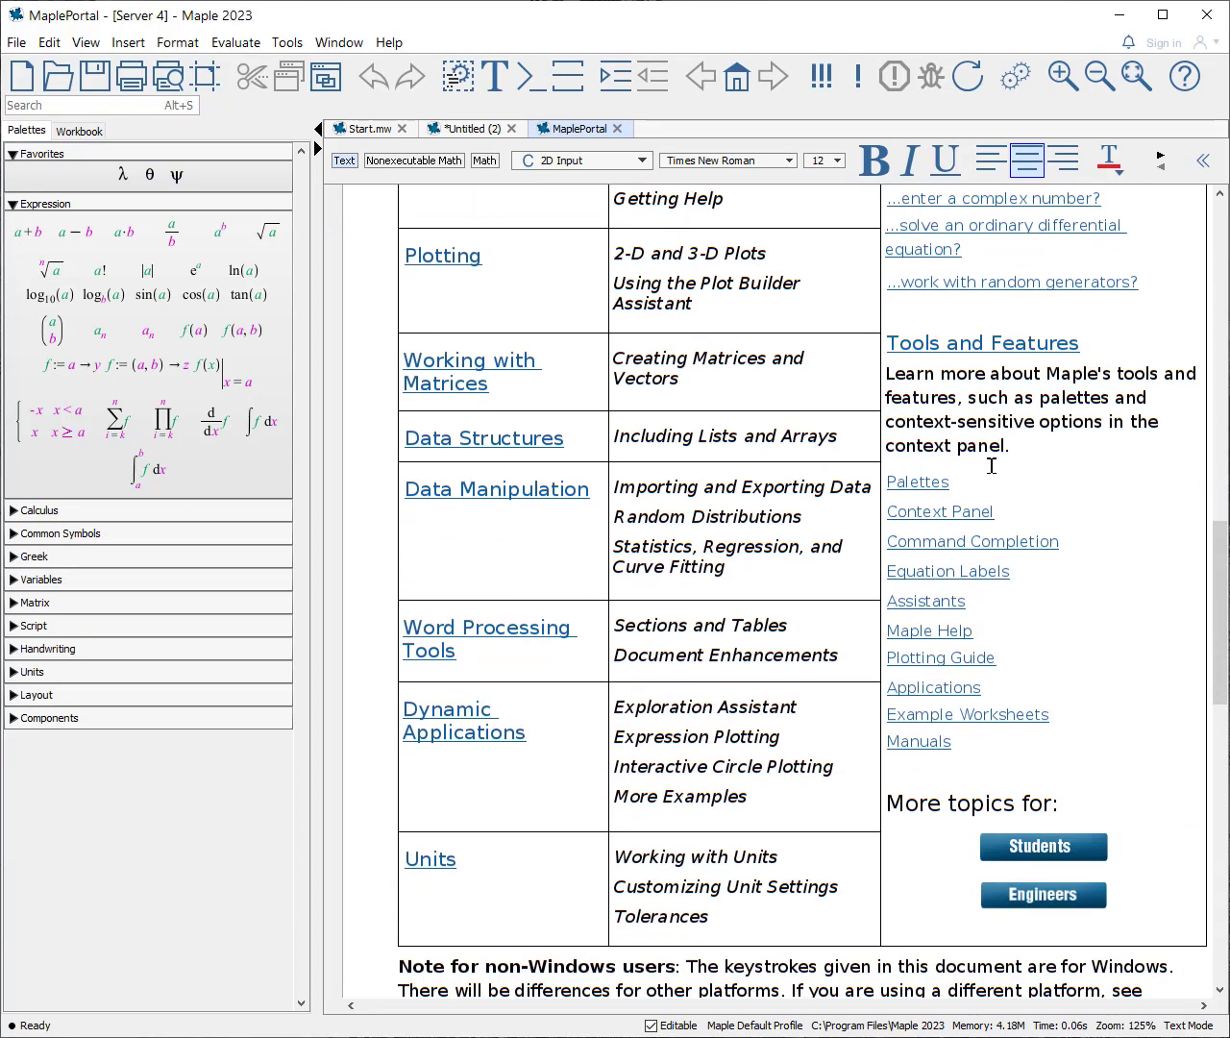
pyautogui.scroll(-2, 991, 465)
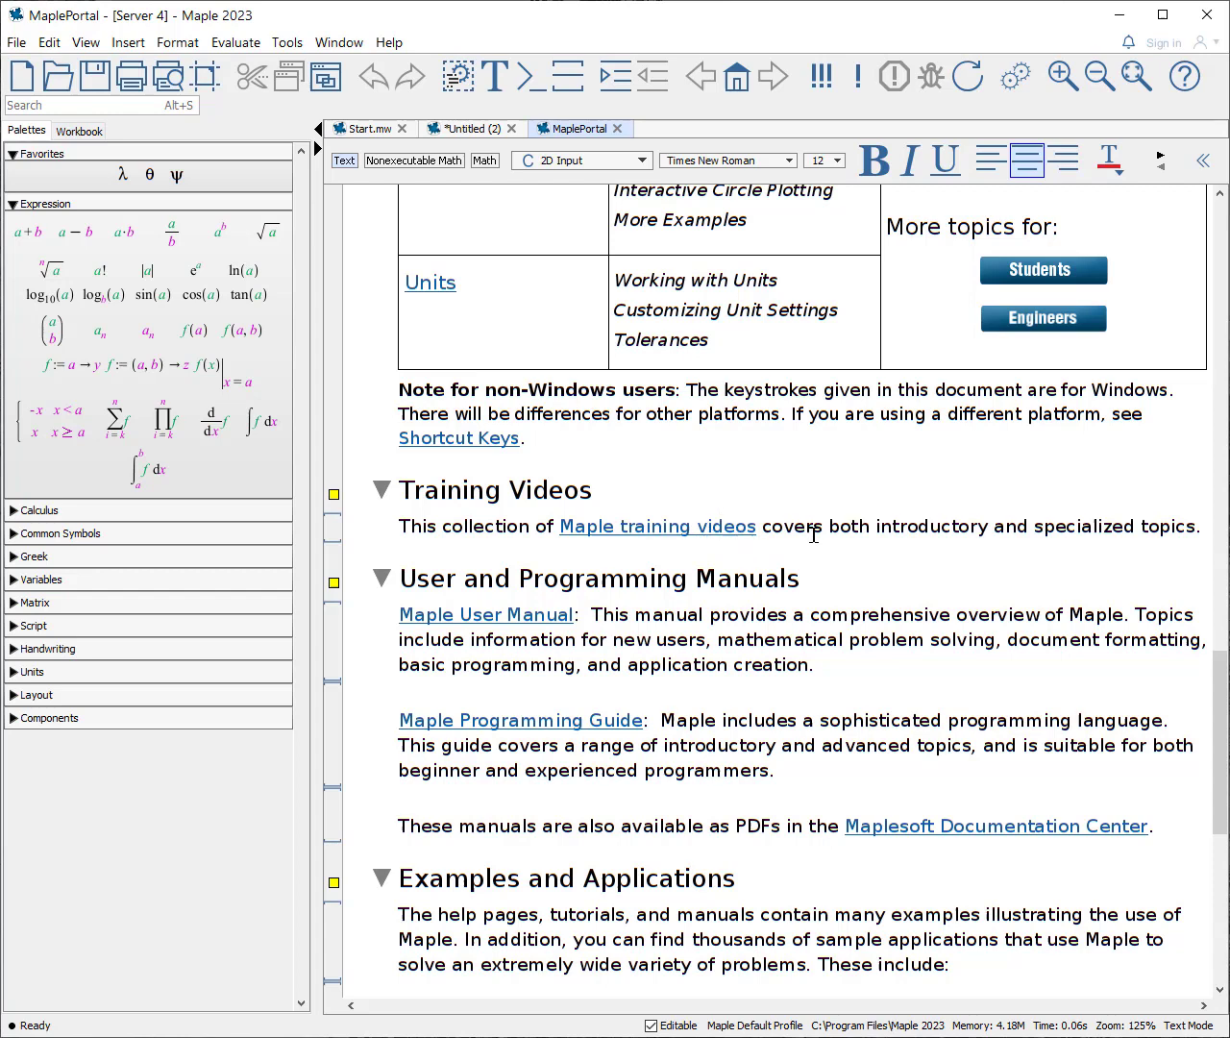
pyautogui.scroll(-1, 848, 532)
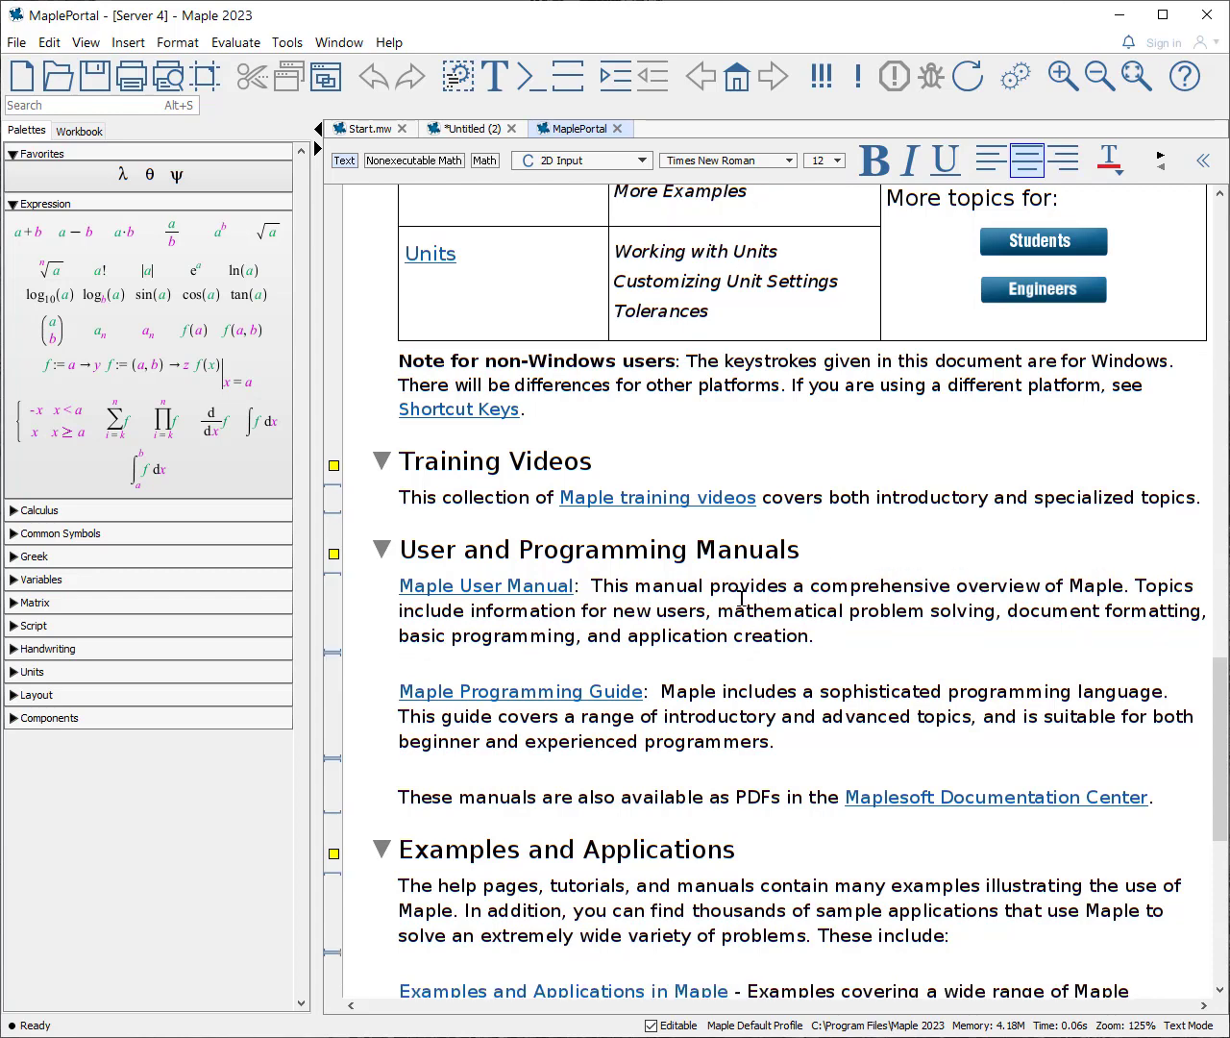